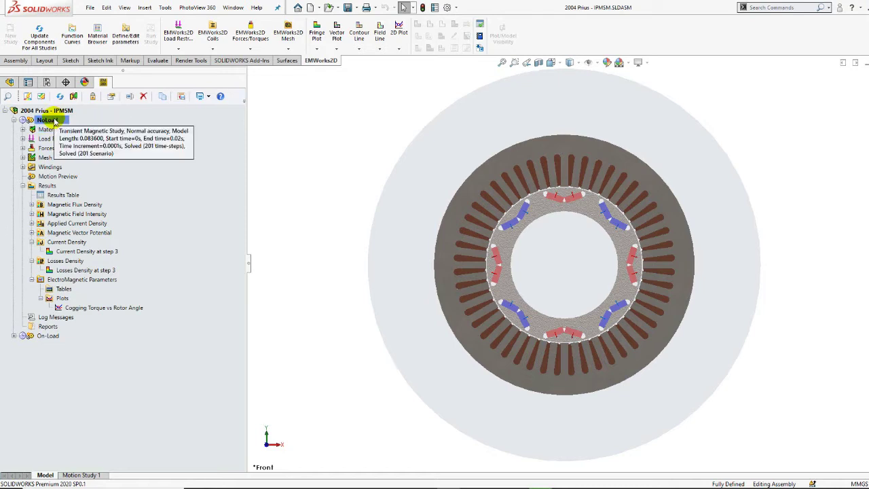
Step: Review the NoLoad study's general properties and its rotational motion coupling settings, including the moving and band components
left_click(77, 214)
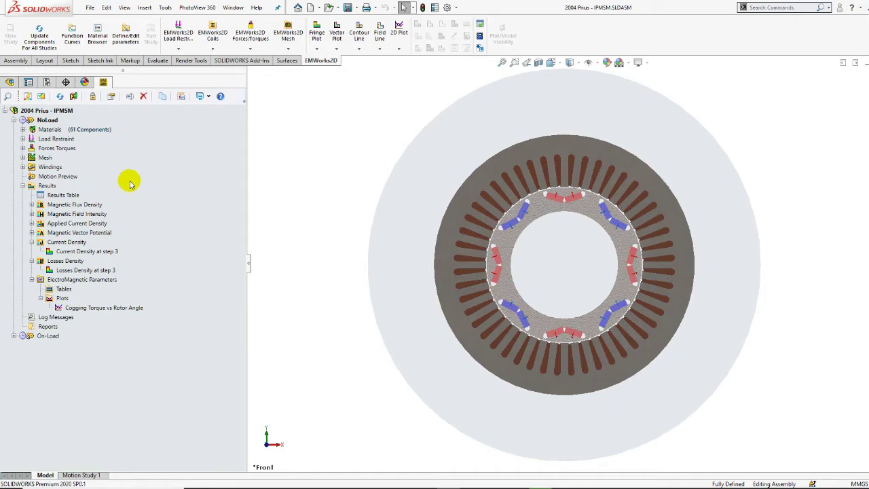
left_click(53, 121)
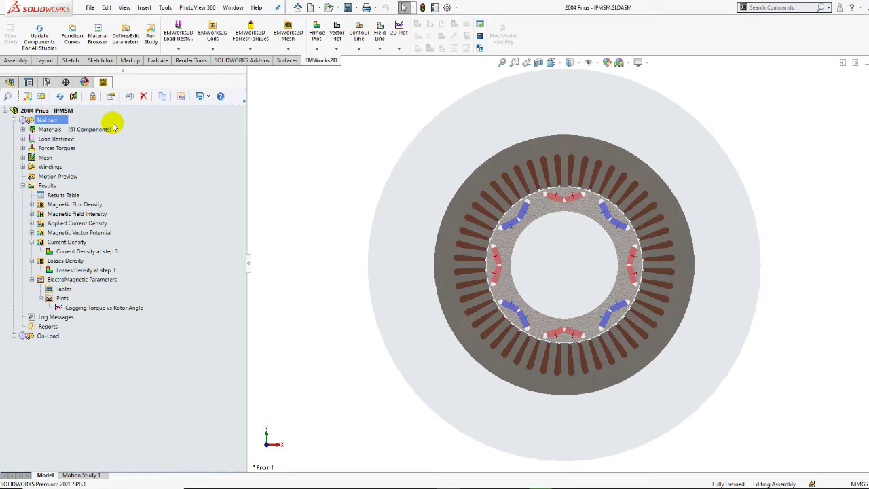
right_click(65, 122)
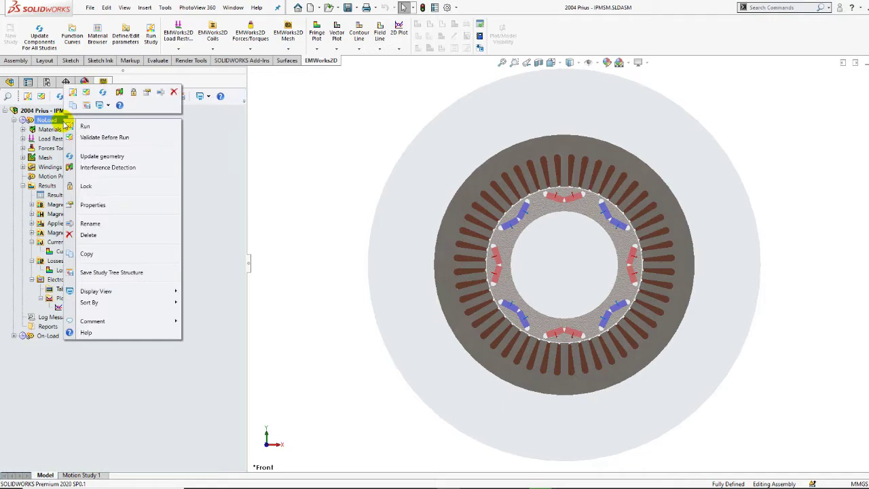
left_click(108, 204)
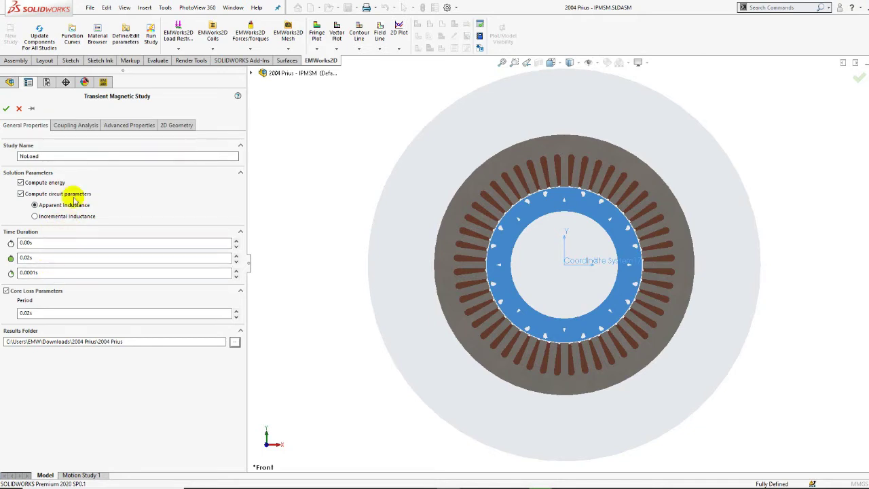
left_click(80, 129)
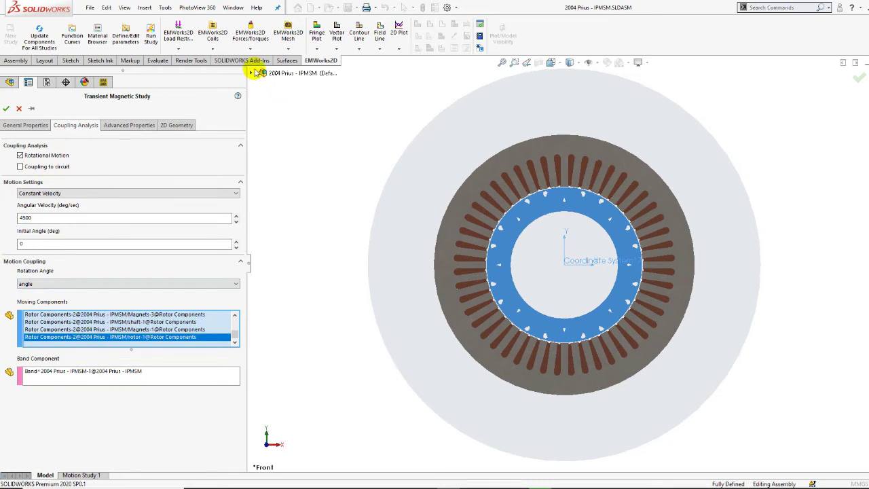
left_click(250, 73)
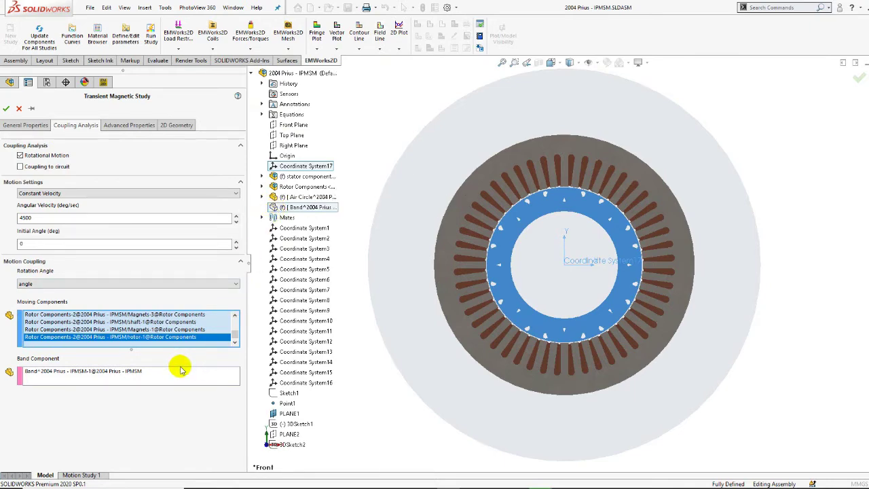
left_click(6, 109)
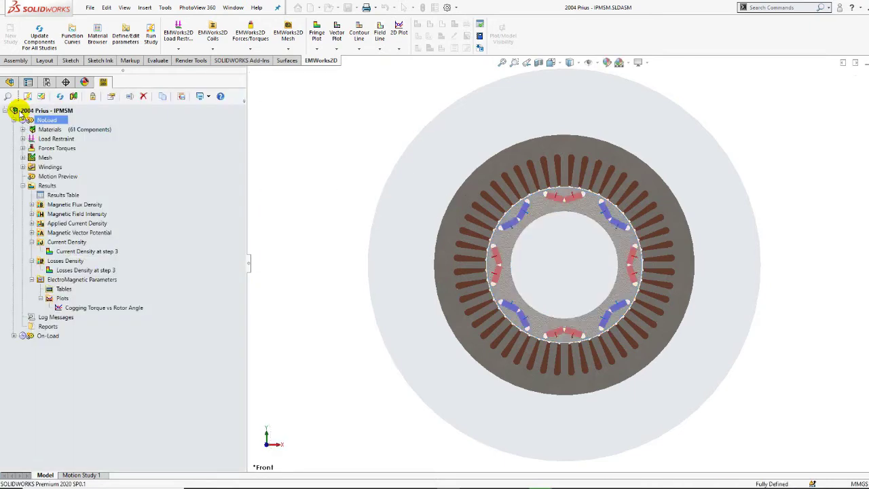
Step: List the NoLoad study's materials, highlight the eight rotor magnets, and inspect the material properties of the first surface body in Magnets-1
left_click(23, 129)
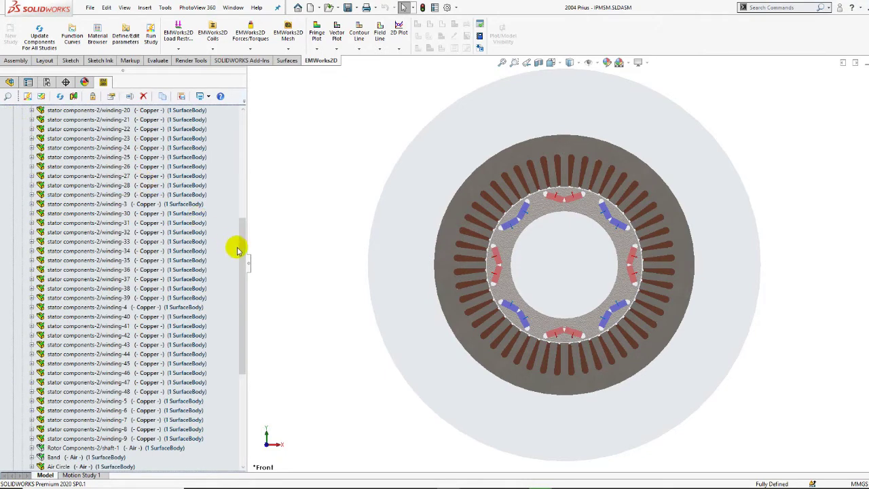
left_click_drag(243, 246, 246, 130)
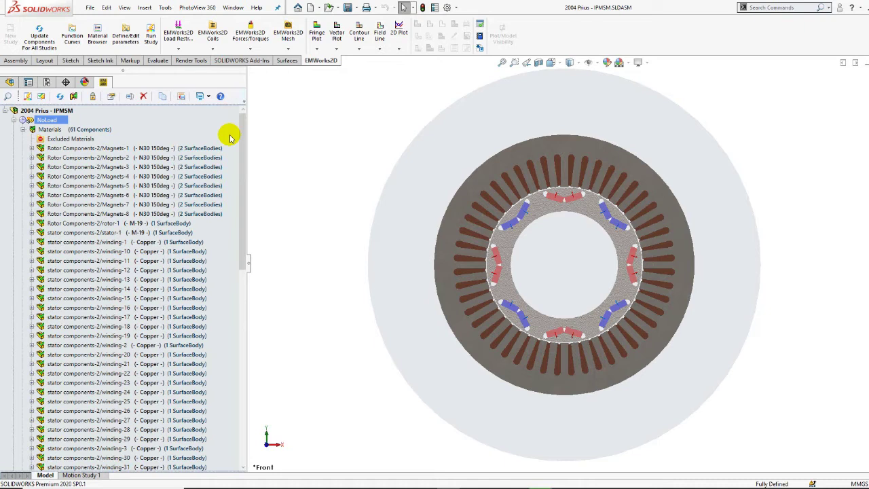
left_click_drag(219, 148, 195, 214)
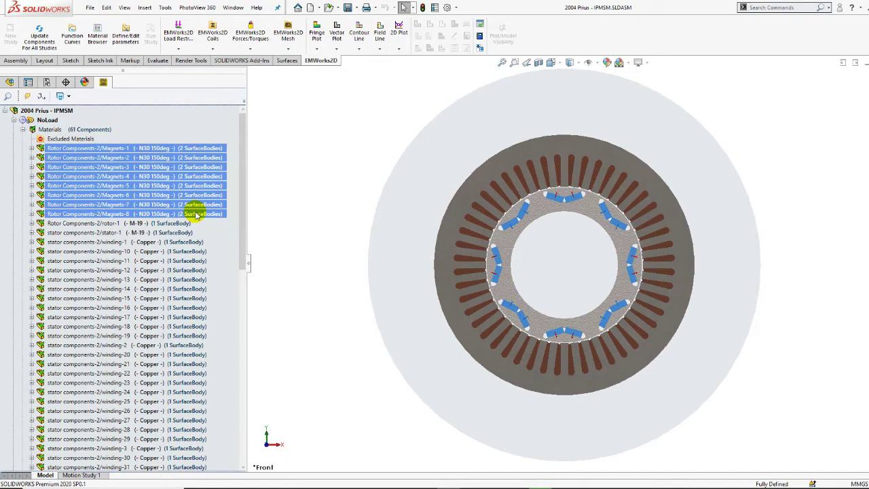
left_click(31, 148)
right_click(64, 157)
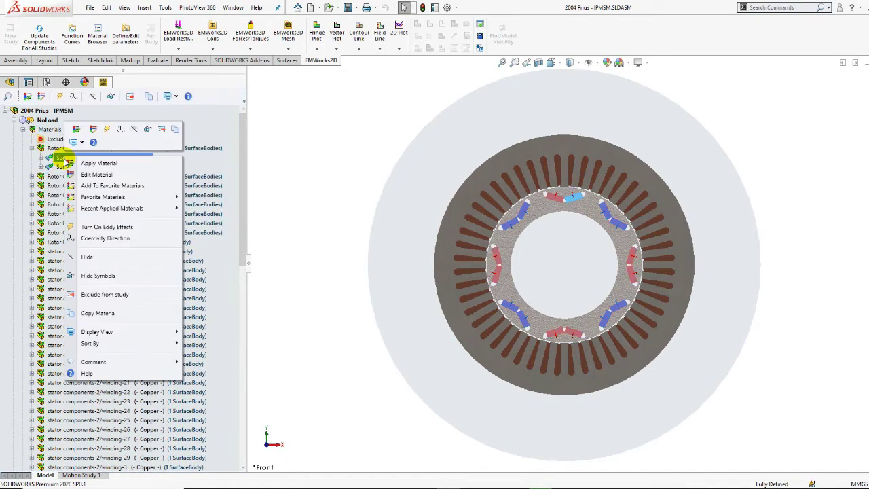
left_click(88, 175)
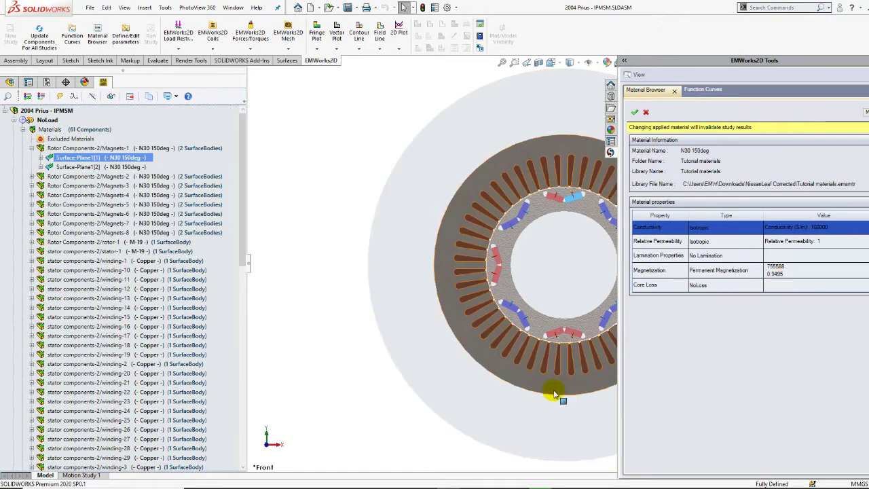
left_click(384, 399)
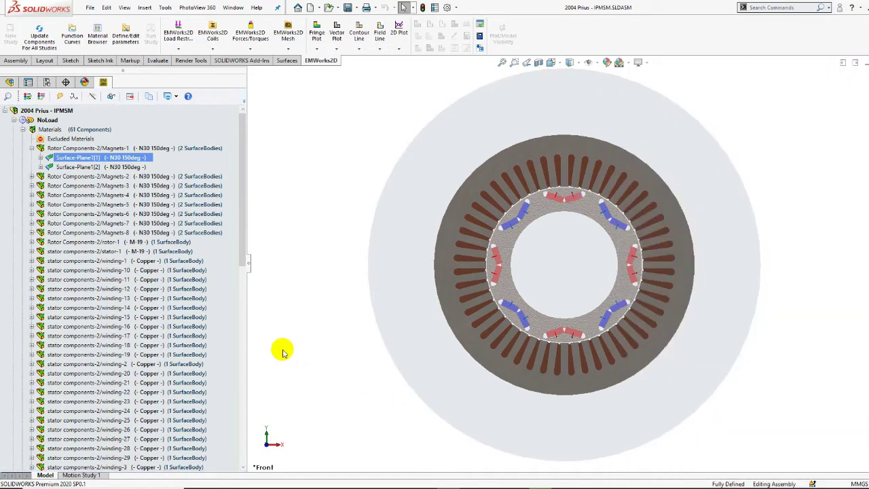
Step: Examine the coercivity direction definition of the first Magnets-1 surface body, leaving it without changes
right_click(119, 165)
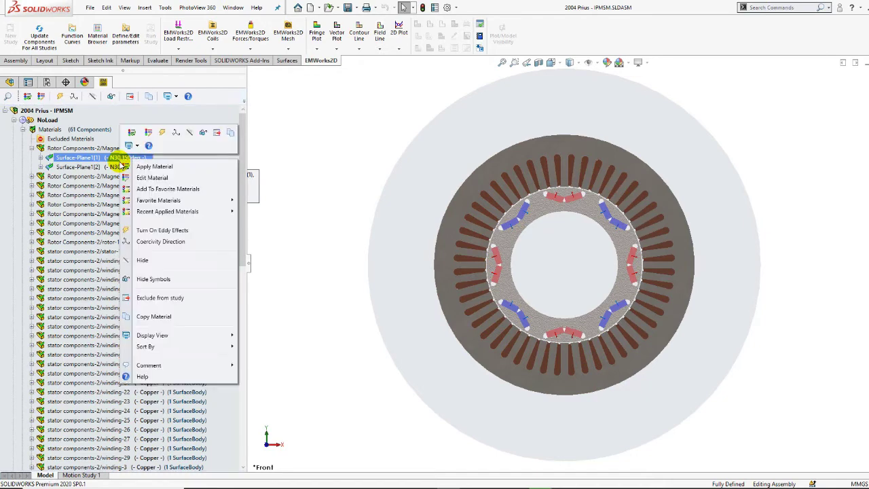
left_click(146, 242)
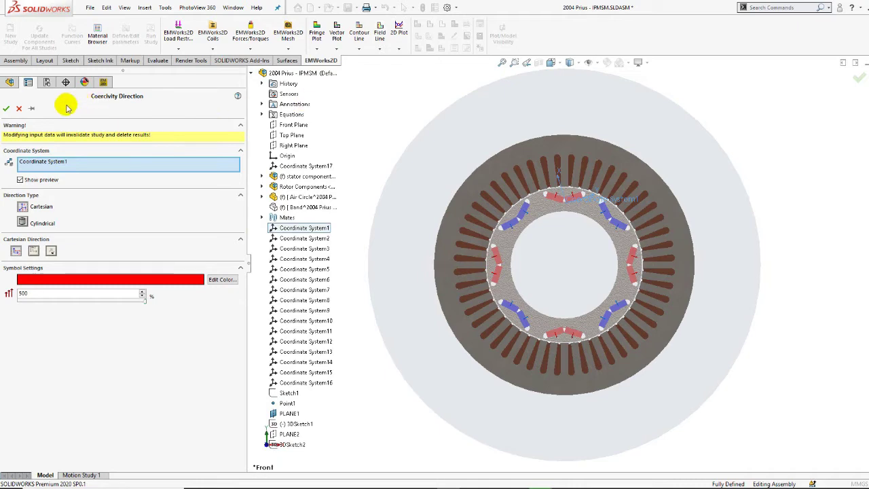
left_click(19, 109)
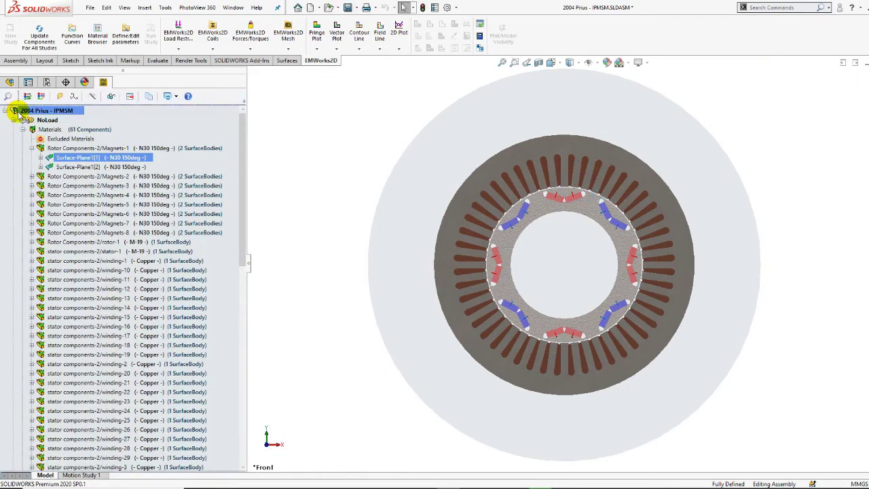
left_click(31, 148)
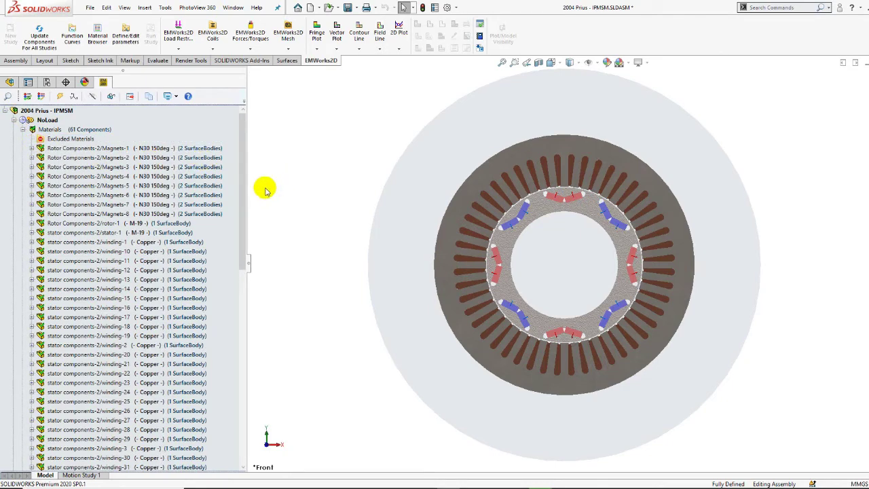
Step: Highlight the rotor and stator cores and inspect the material properties and B-H curve of the rotor's Surface-Plane1
left_click(175, 224)
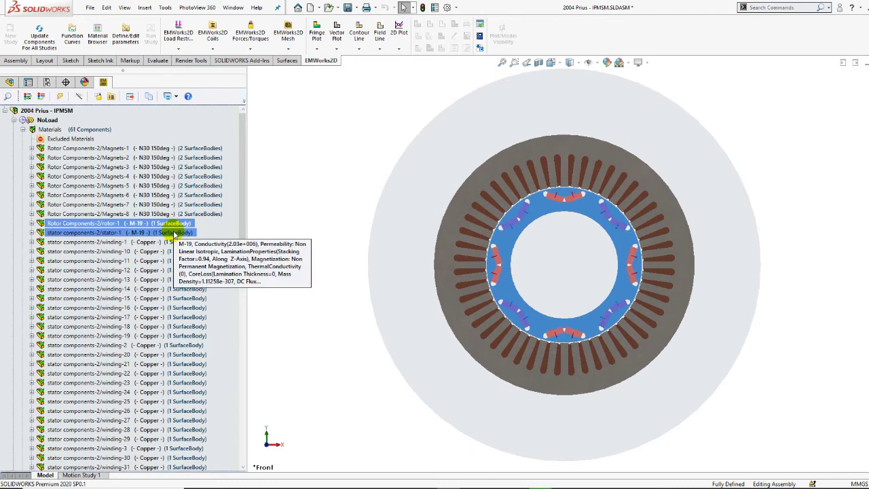
left_click(174, 233, "ctrl")
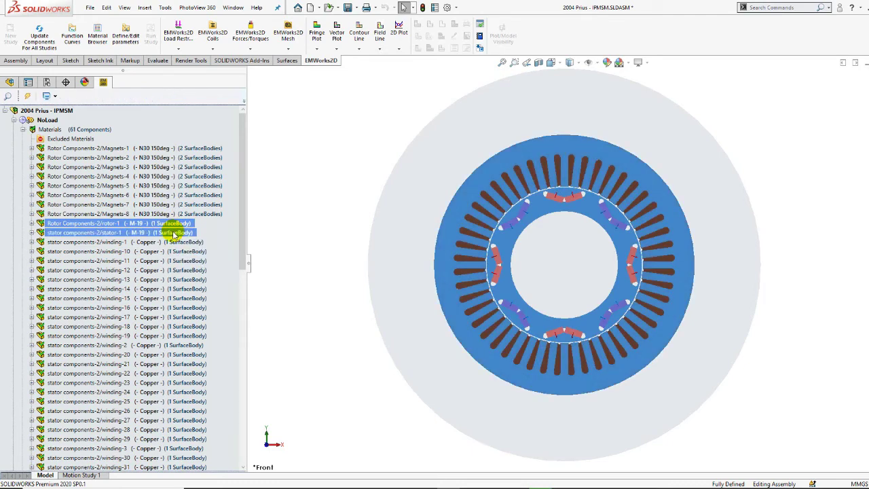
left_click(31, 223)
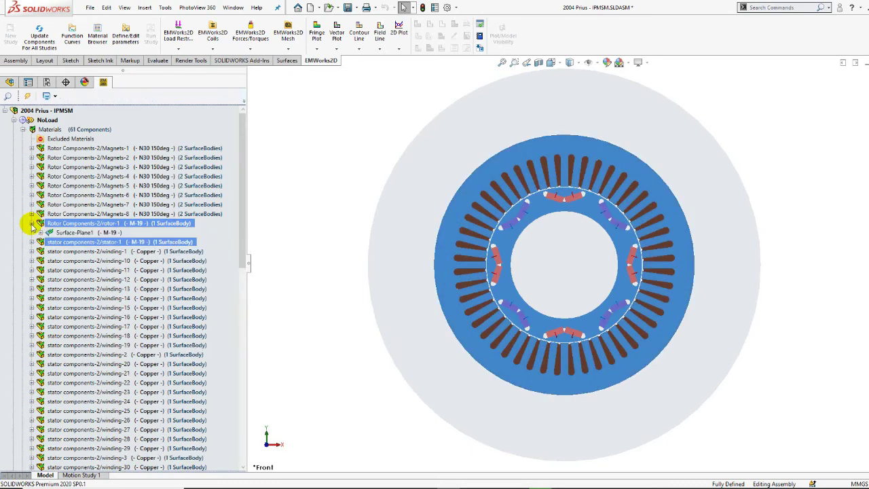
left_click(63, 232)
right_click(63, 233)
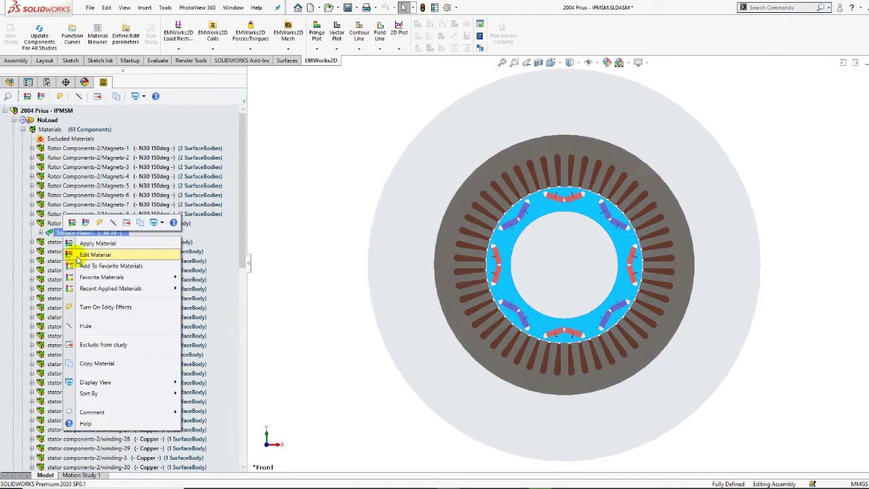
left_click(78, 255)
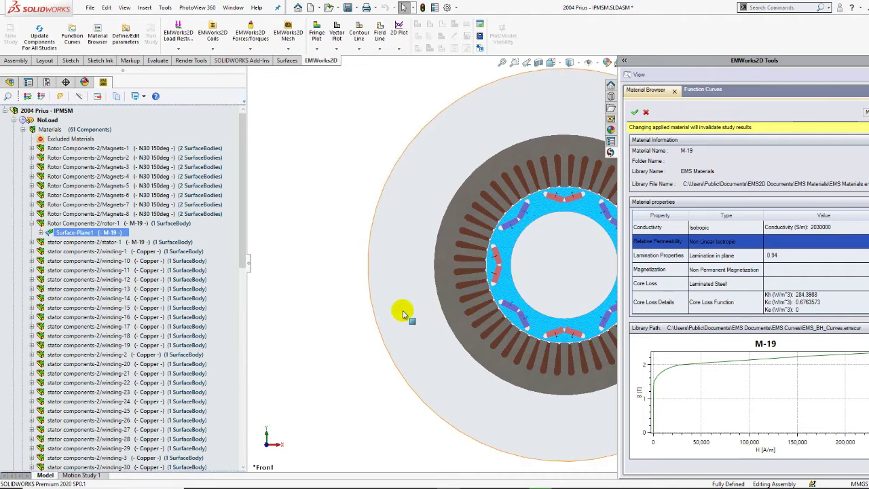
left_click(361, 315)
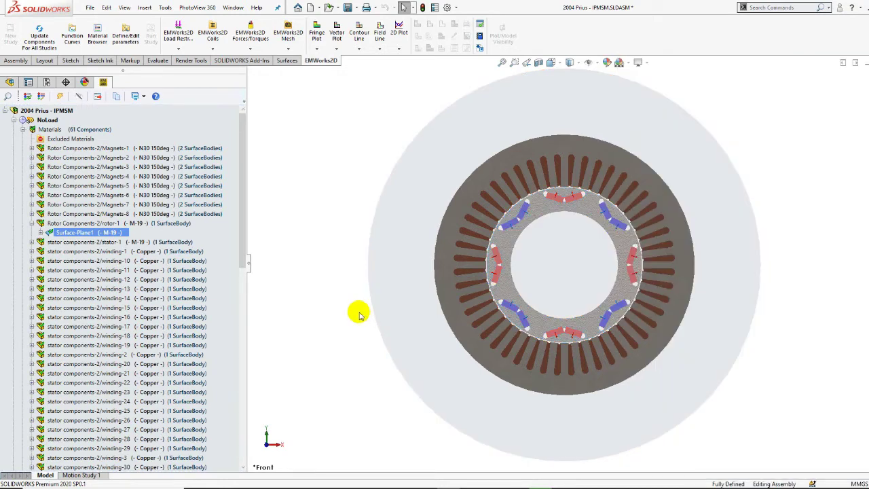
Step: Highlight all stator windings, inspect the material properties of winding-45, and check the material assigned to the Air Circle
left_click(192, 251)
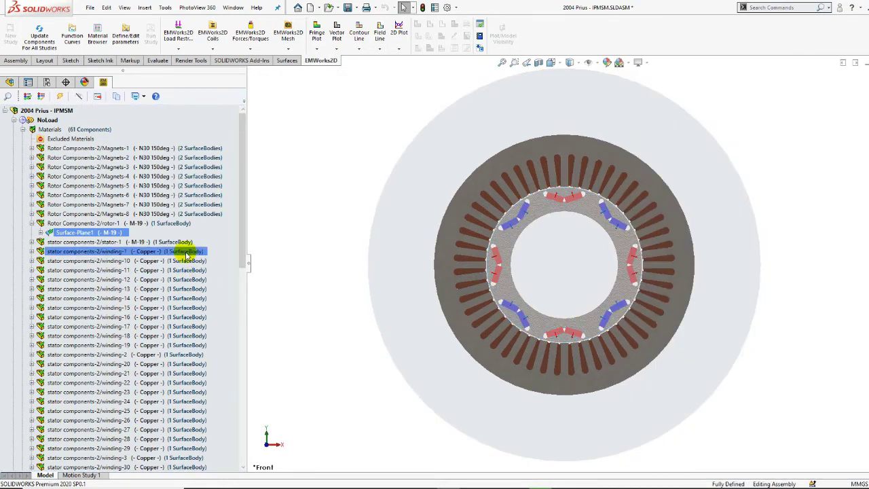
left_click_drag(237, 254, 235, 369)
left_click(179, 421)
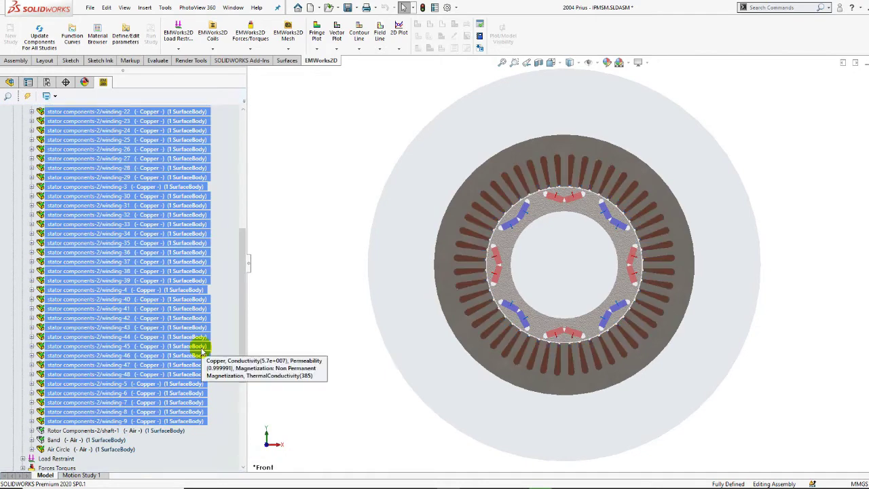
left_click(89, 346)
right_click(93, 348)
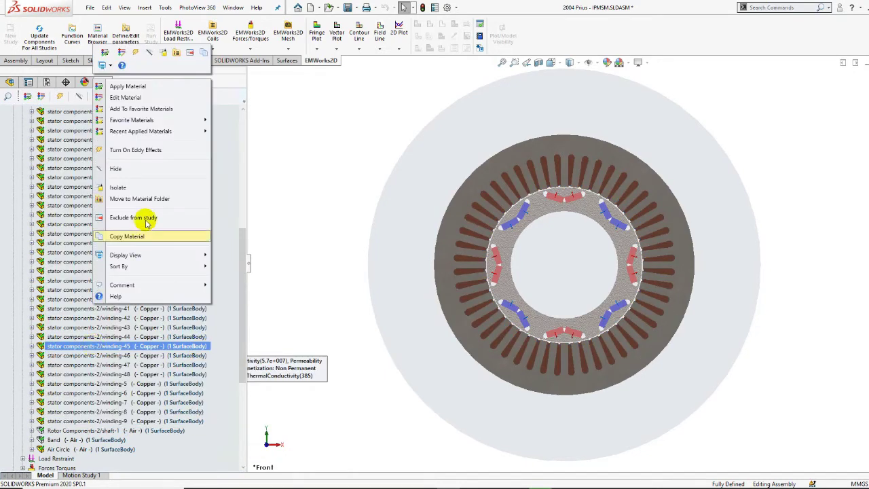
left_click(144, 102)
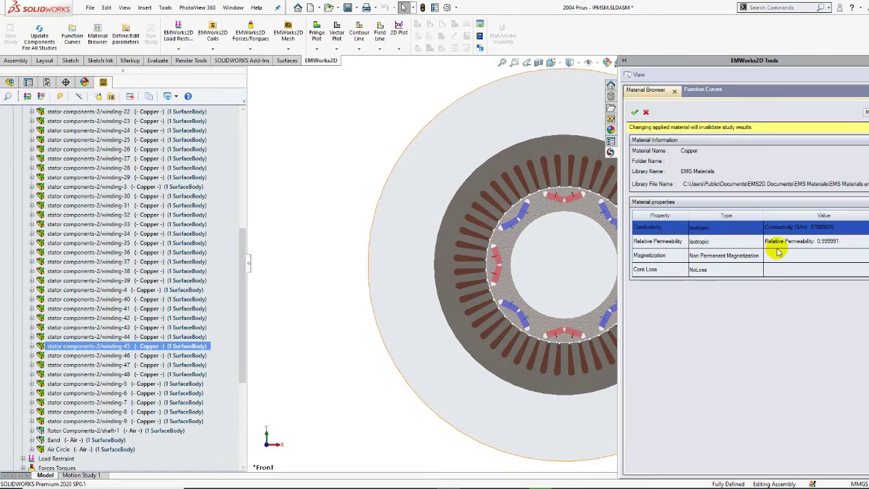
left_click(646, 113)
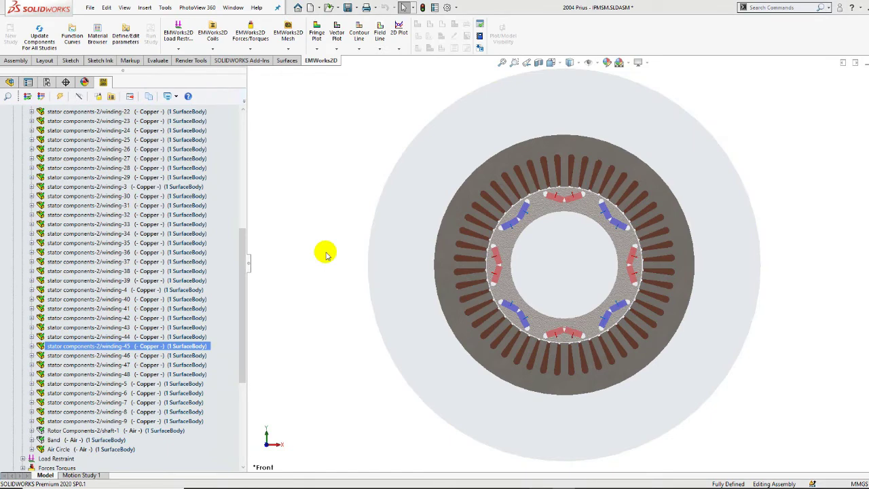
left_click(134, 449)
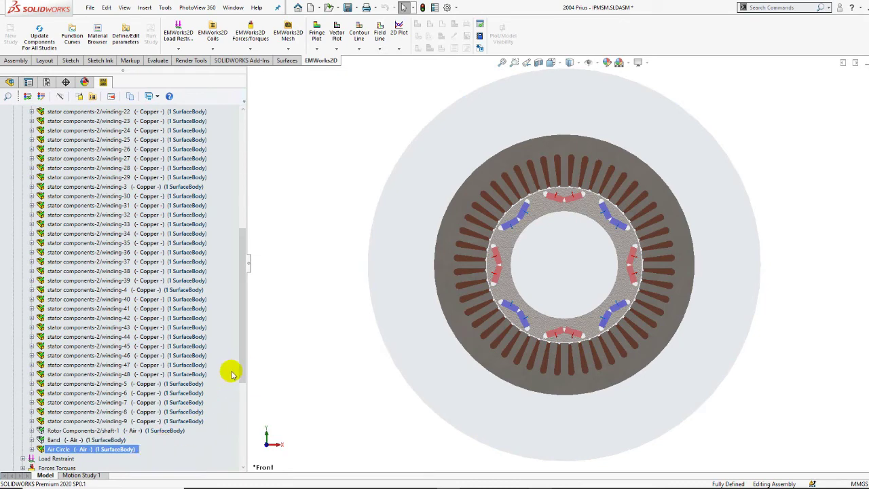
Step: Examine the PhaseA winding's coil type and current source definition in the NoLoad study, leaving it without changes
left_click_drag(245, 360, 243, 417)
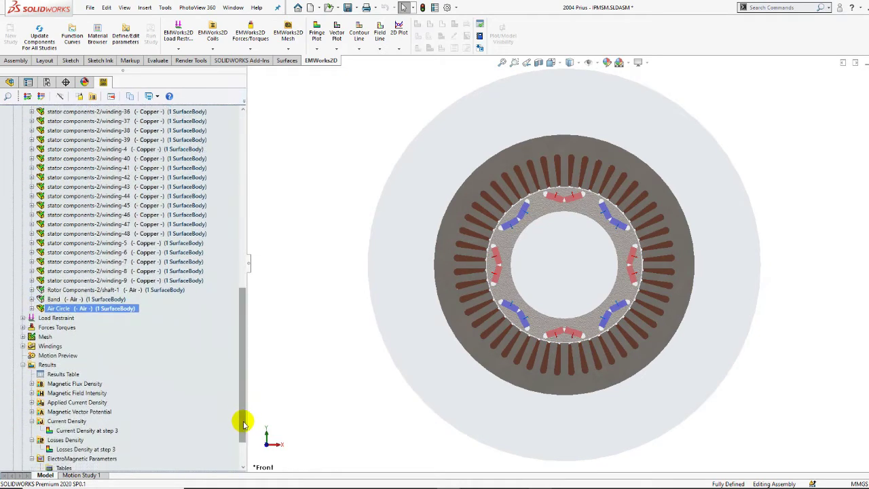
left_click(23, 346)
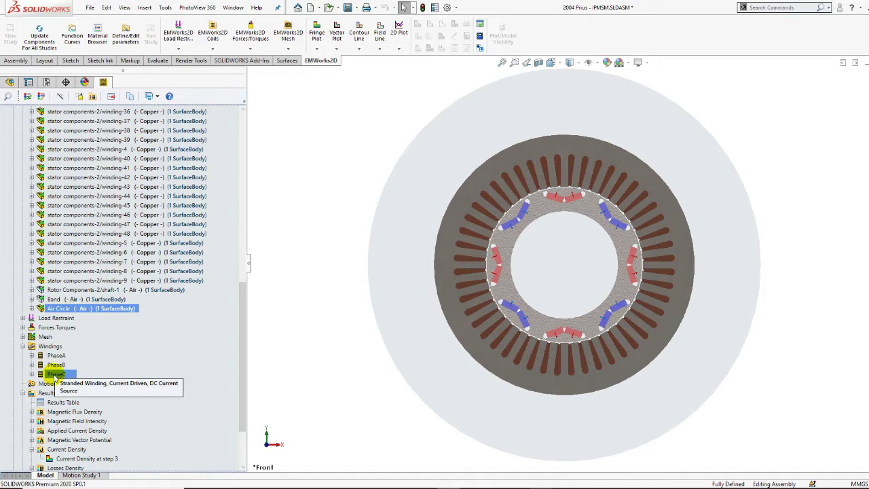
left_click(31, 355)
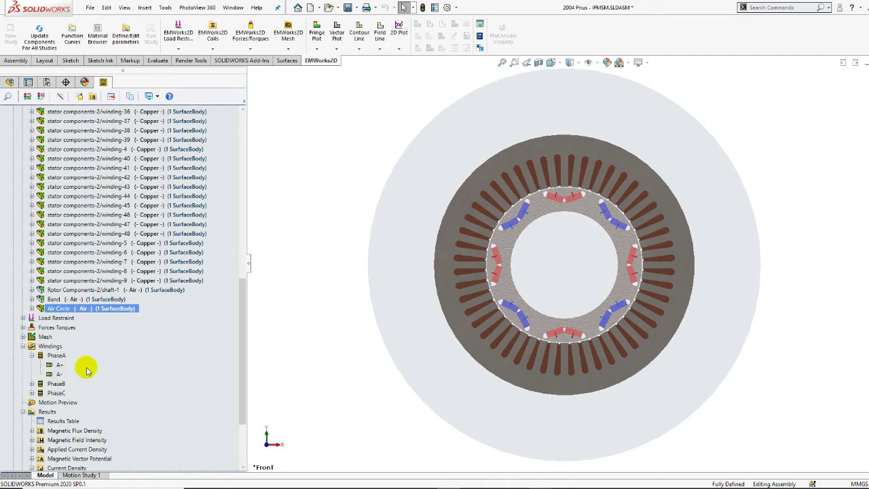
left_click(58, 356)
right_click(59, 359)
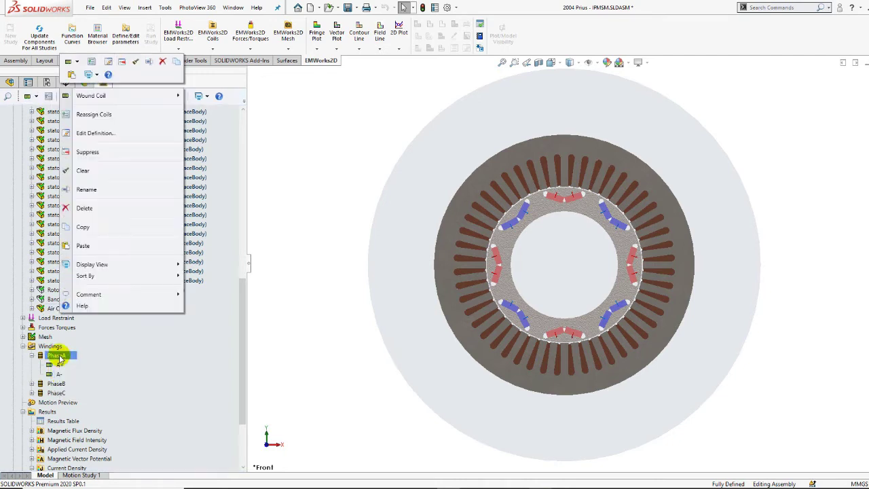
left_click(125, 136)
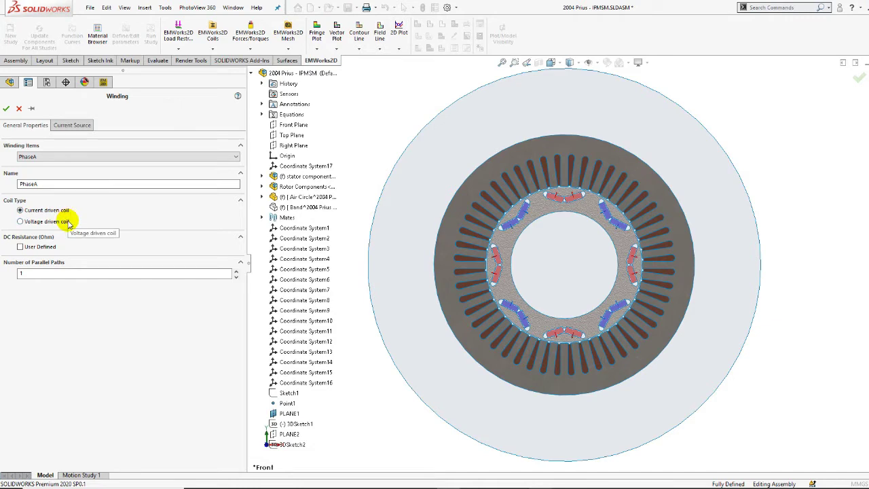
left_click(75, 126)
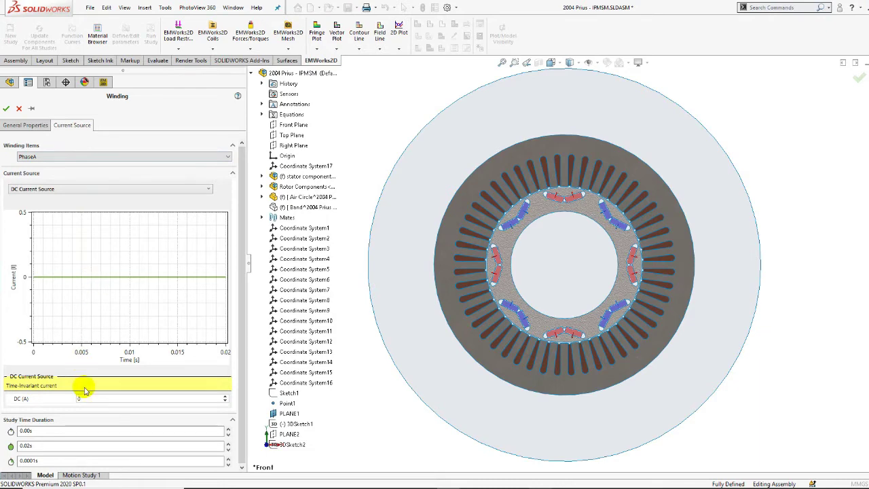
left_click(19, 110)
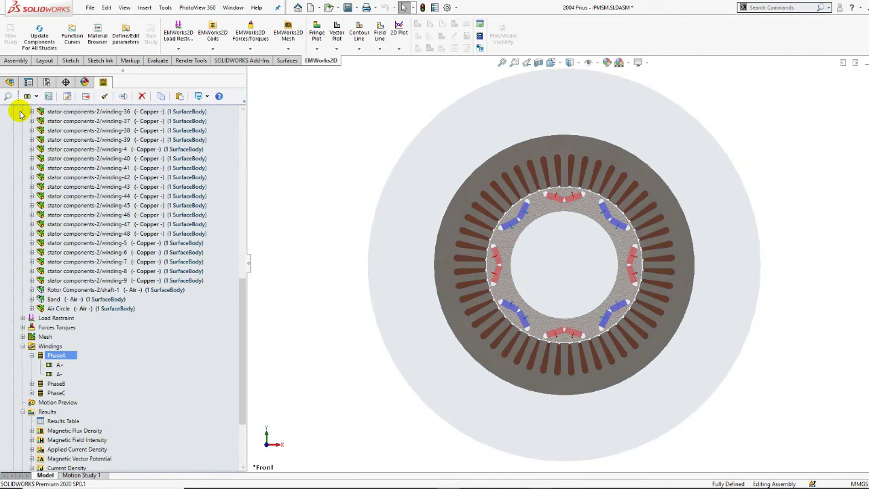
Step: Inspect the selected faces of wound coil A+ and the general properties of coils A+ and A-, leaving both without changes
left_click(54, 365)
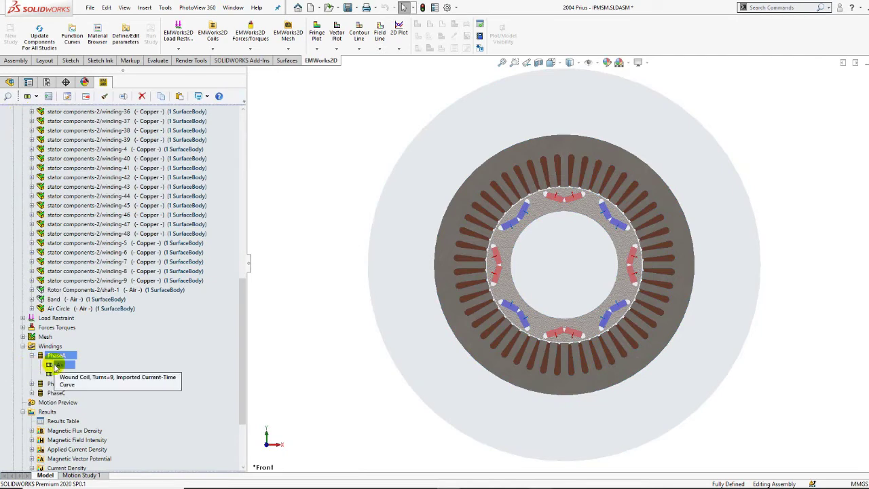
right_click(55, 367)
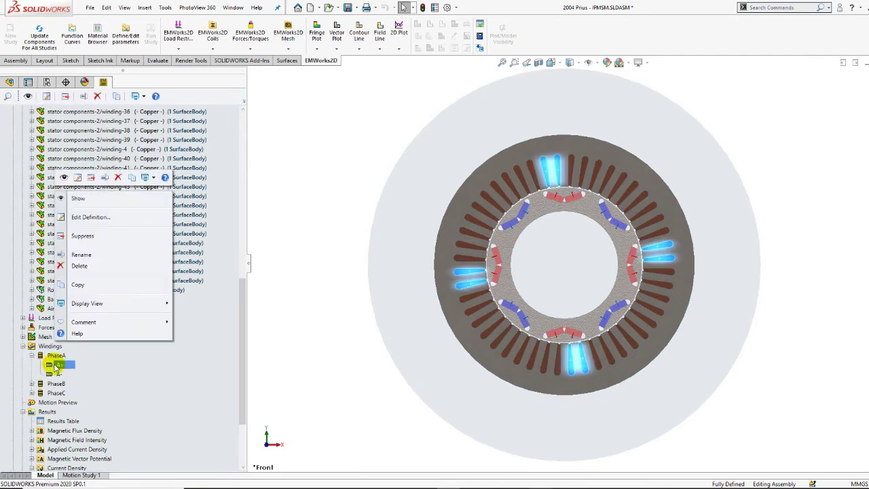
left_click(138, 217)
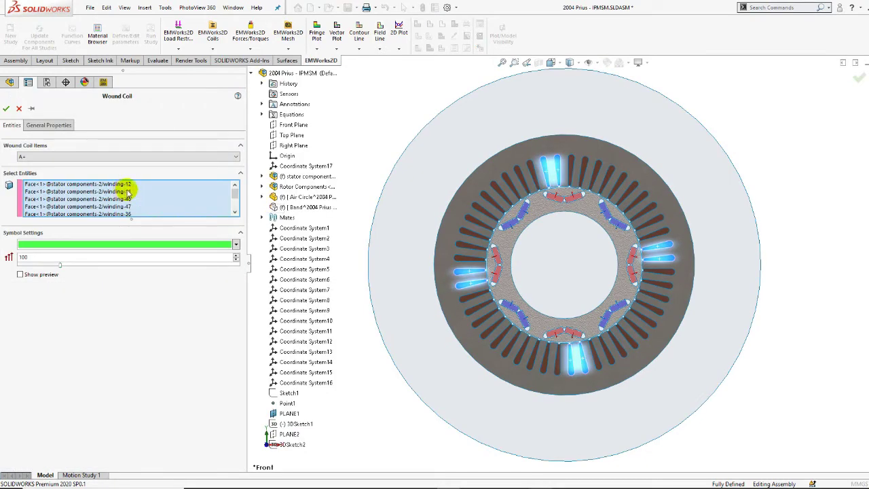
left_click(62, 125)
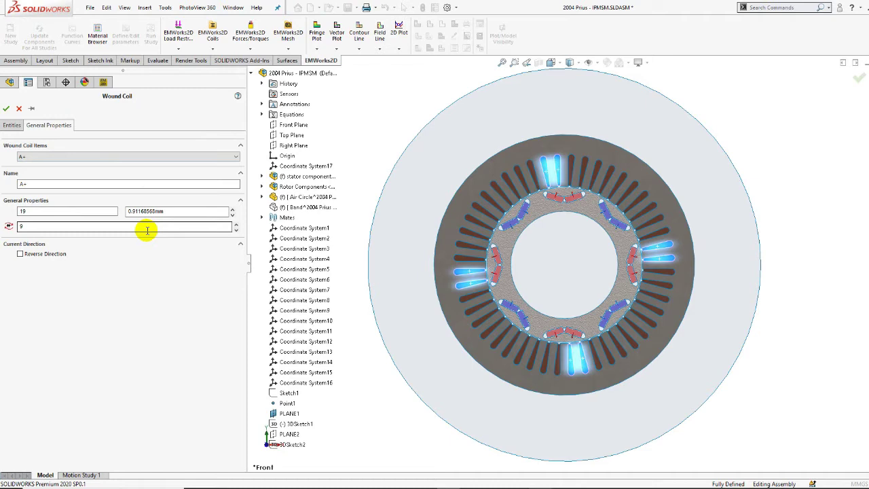
left_click(160, 157)
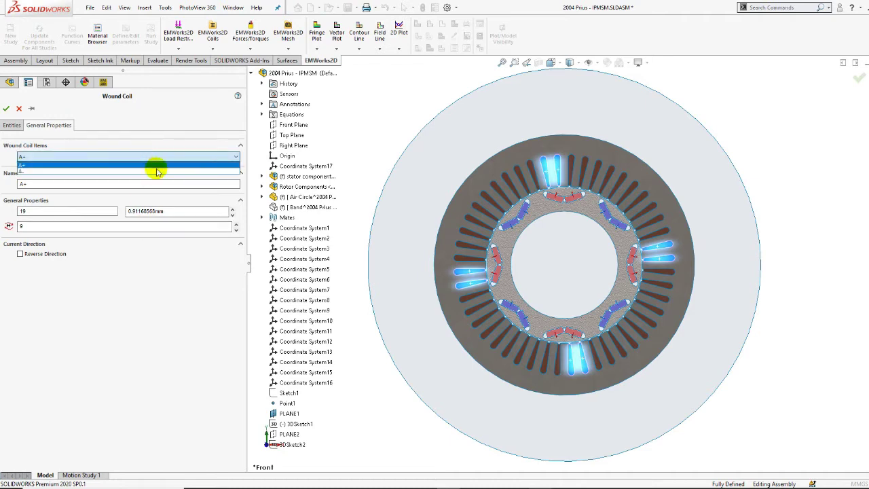
left_click(155, 171)
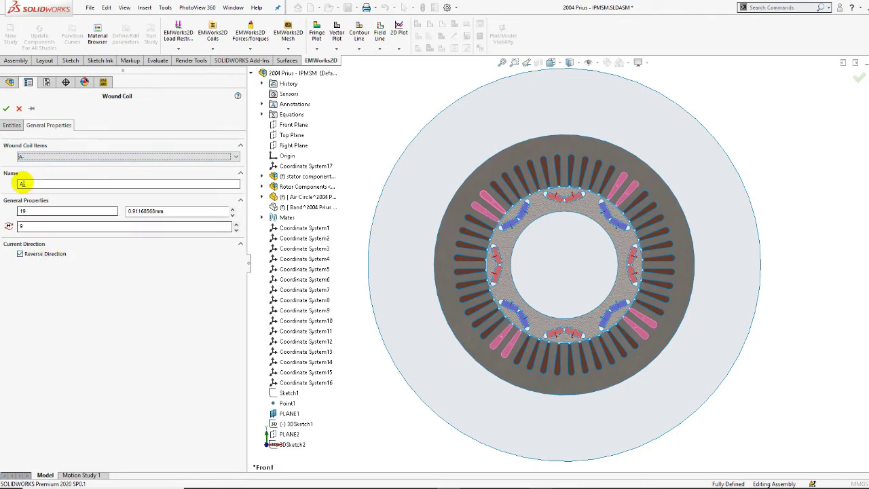
left_click(18, 108)
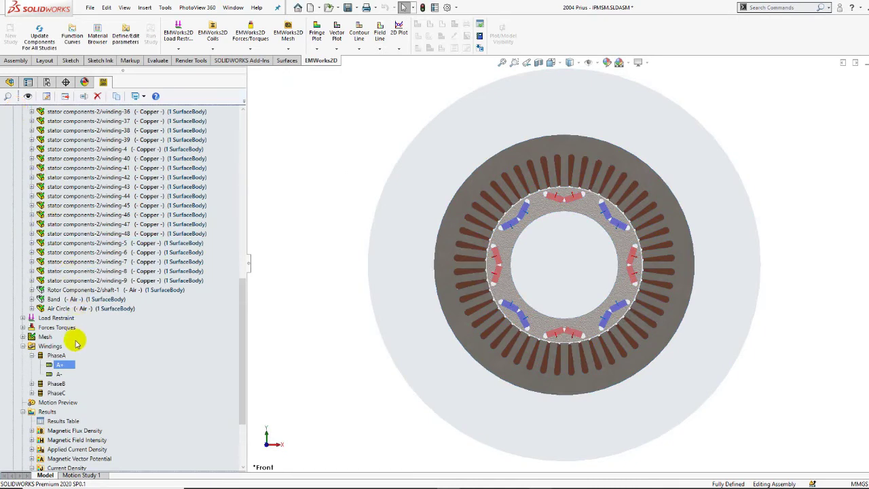
Step: Highlight the B+, B-, C+ and C- coils of PhaseB and PhaseC one after another in the motor model
left_click(60, 384, "ctrl")
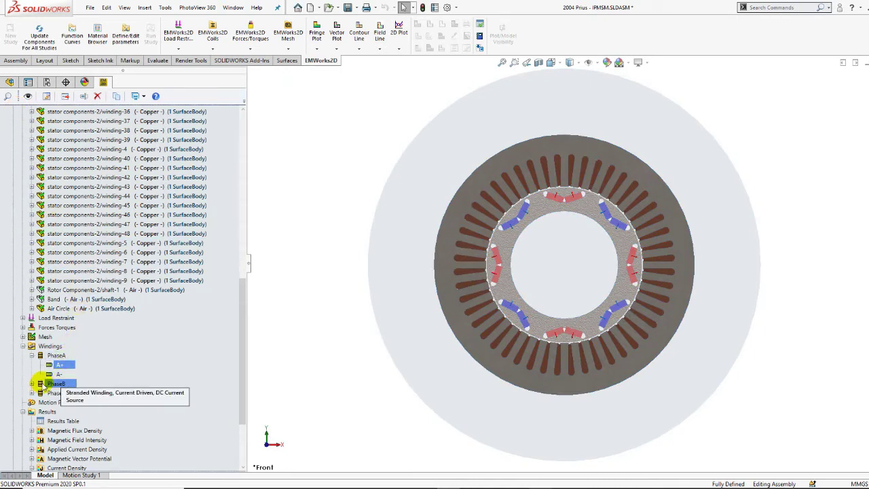
left_click(31, 384)
left_click(59, 393)
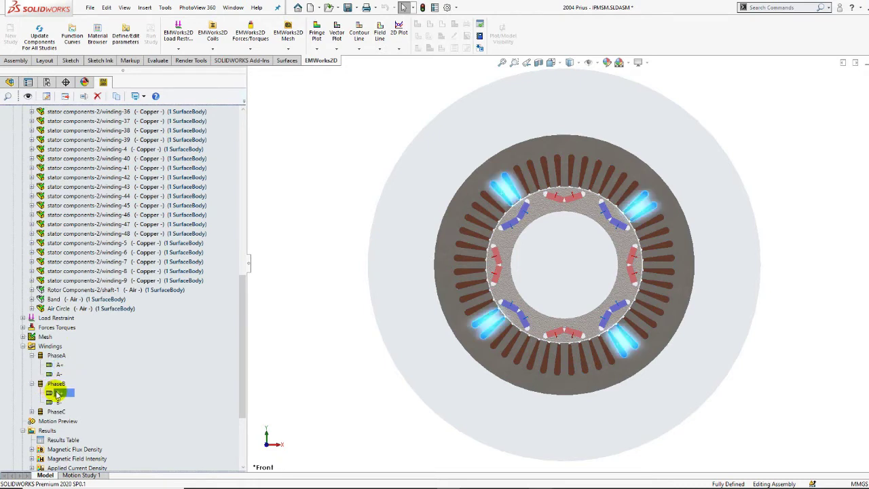
left_click(59, 402)
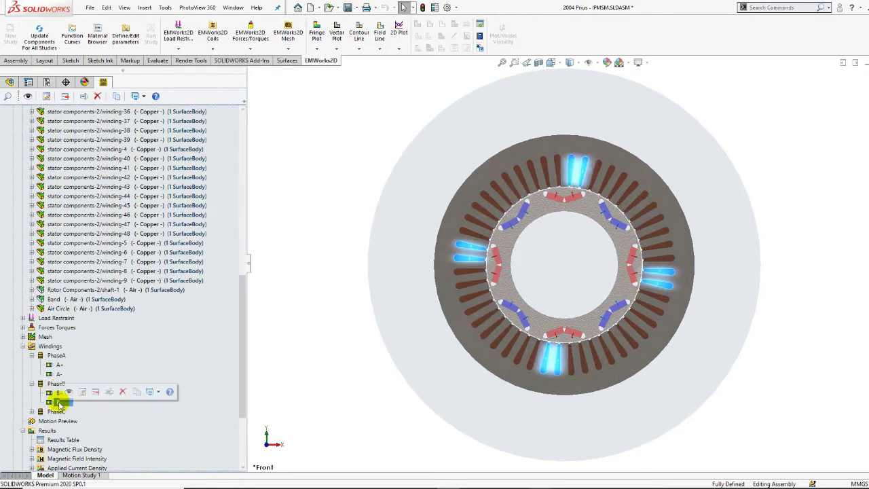
left_click(31, 412)
left_click(60, 421)
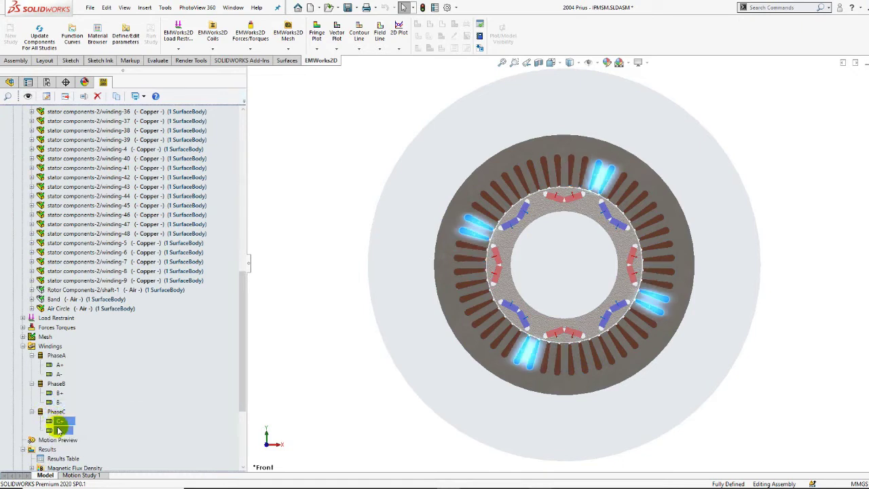
left_click(59, 430)
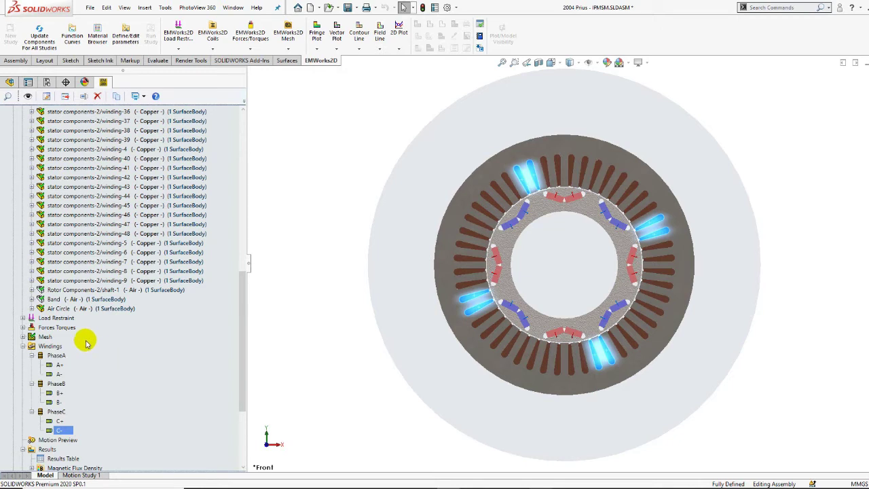
Step: Inspect the faces and the force and torque settings of the Virtual Work - 1 definition under Forces Torques
left_click(23, 327)
left_click(58, 337)
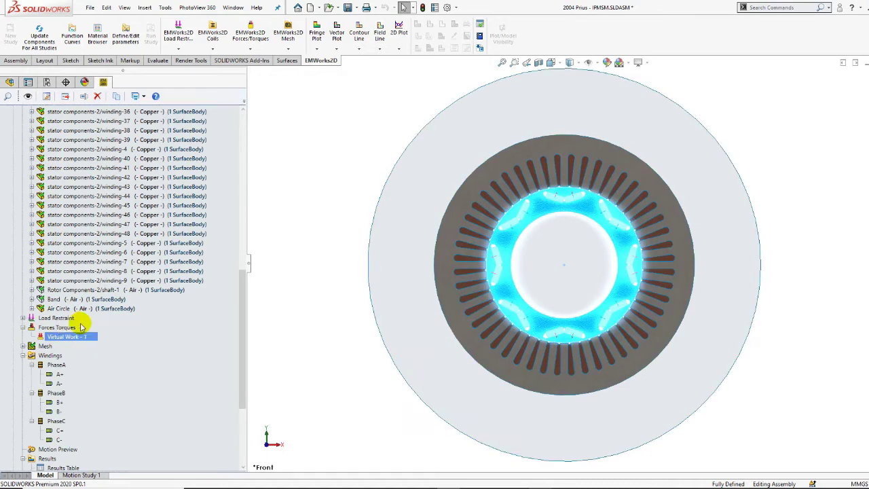
left_click(81, 326)
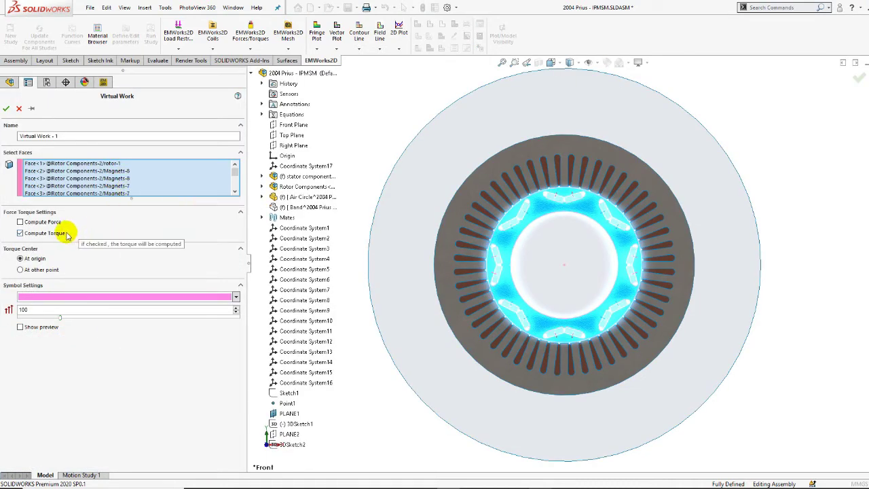
left_click(7, 108)
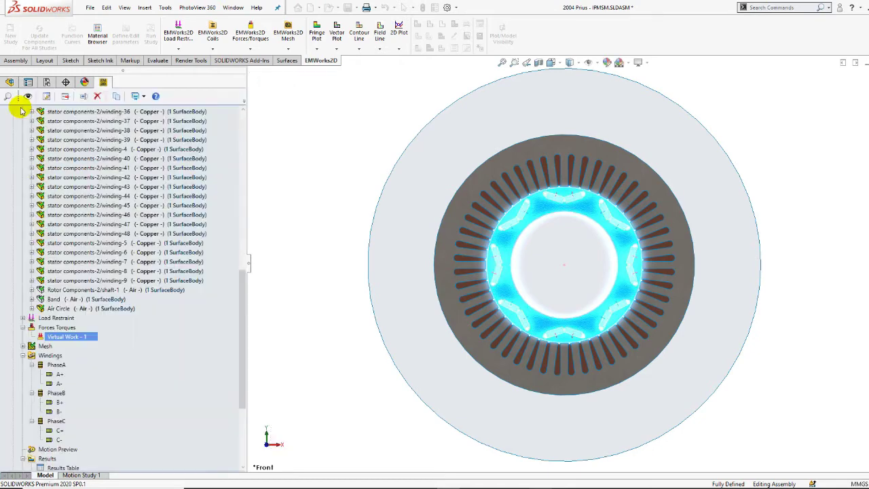
Step: Review the NoLoad study's results and 2D plot options, and open the Cogging Torque vs Rotor Angle plot
left_click_drag(240, 341, 239, 389)
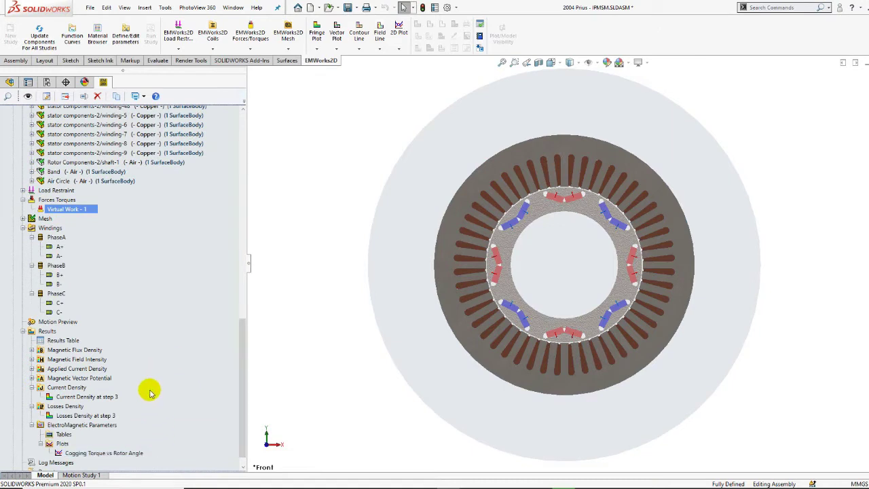
left_click(49, 331)
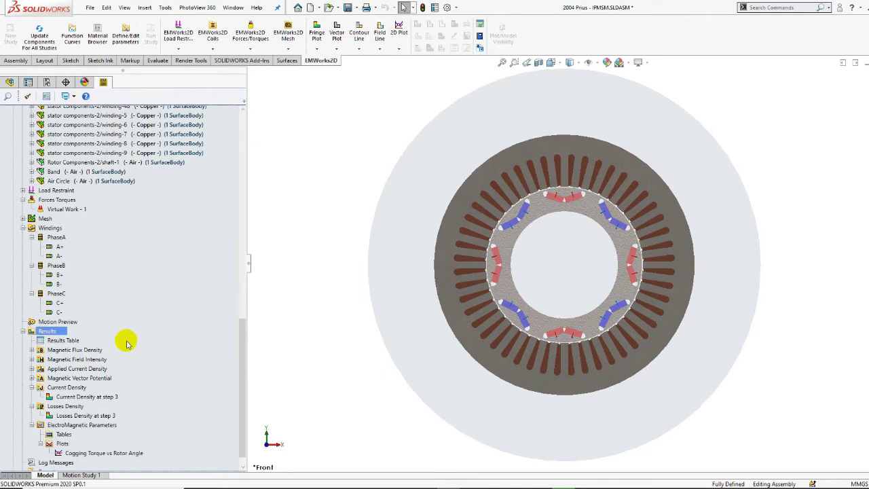
left_click(74, 340)
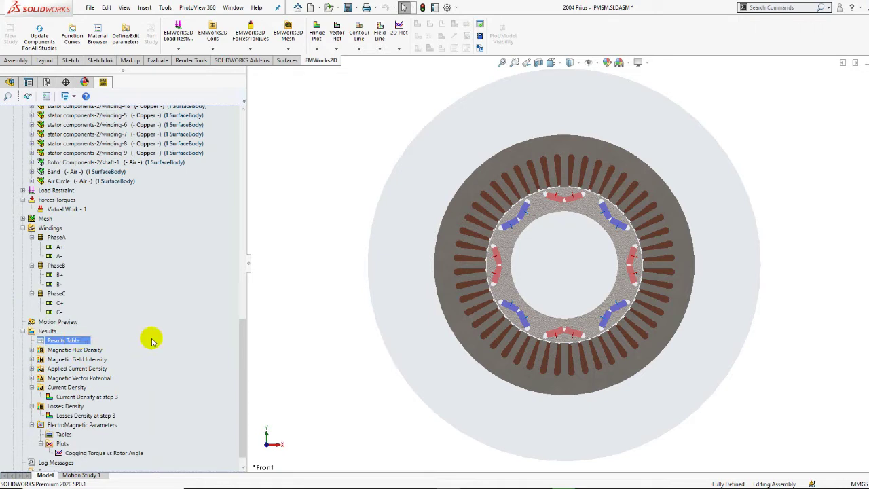
left_click(139, 453)
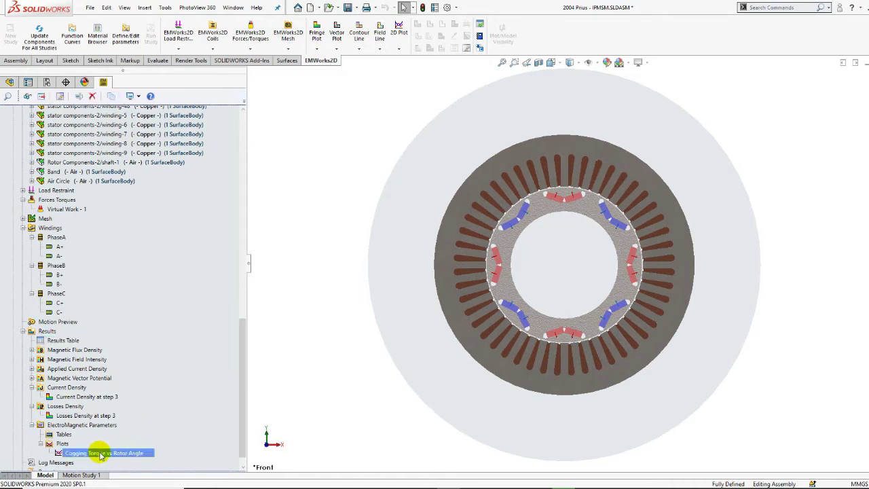
right_click(61, 447)
mouse_move(115, 326)
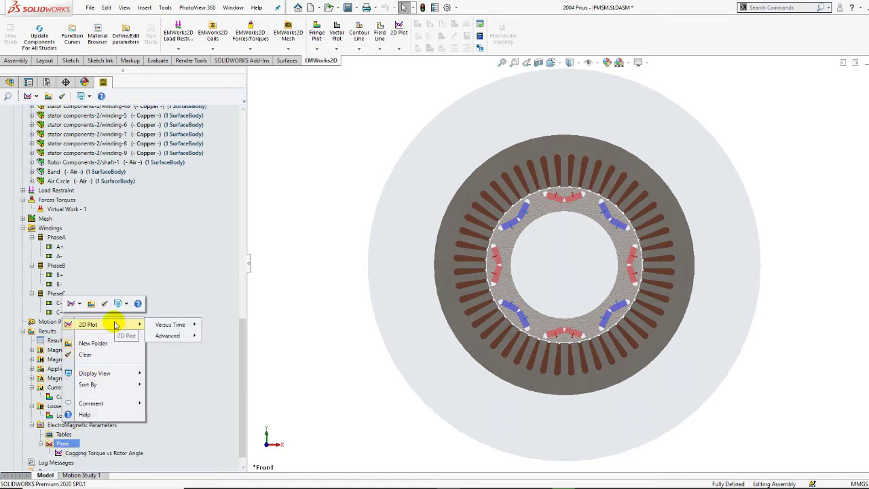
left_click(142, 451)
double_click(65, 453)
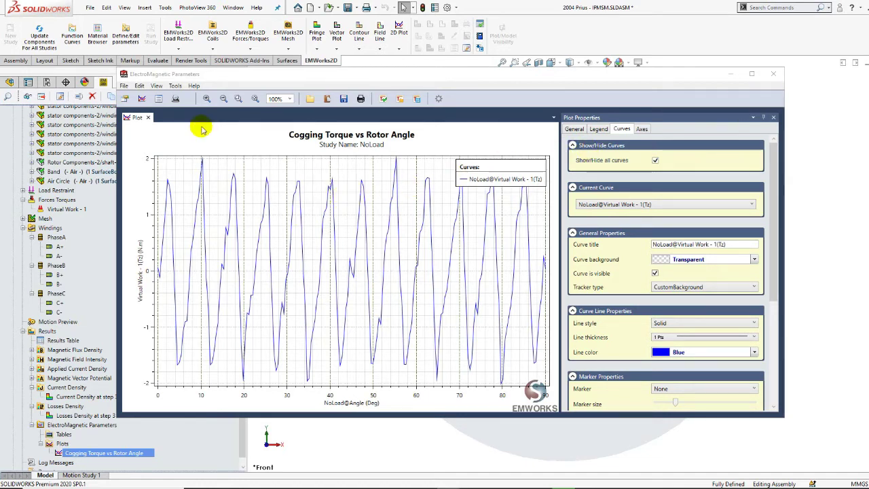
Step: List the cogging torque curve's data points, look through them, and close the plot window
left_click(158, 100)
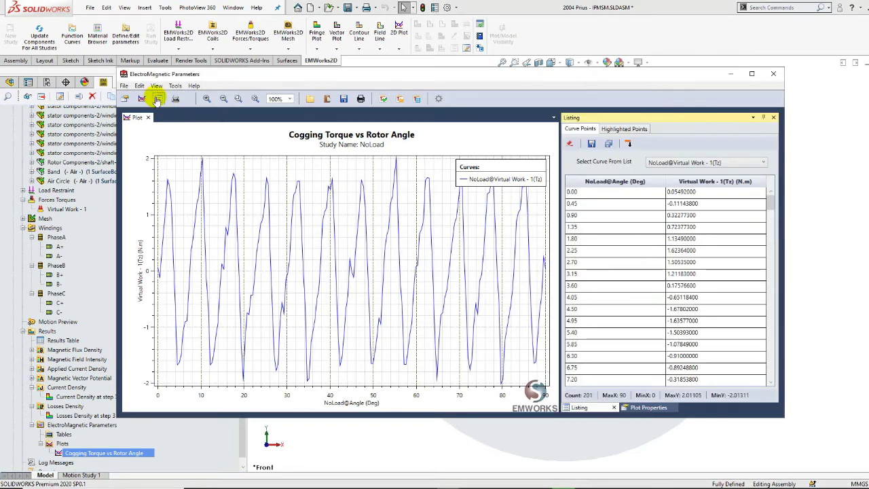
scroll(763, 242, "down", 3)
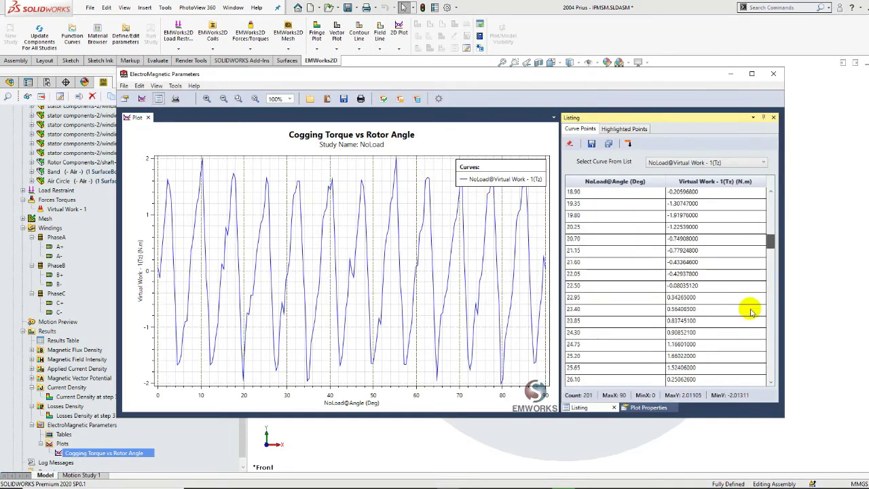
scroll(769, 234, "down", 1)
left_click_drag(765, 215, 771, 195)
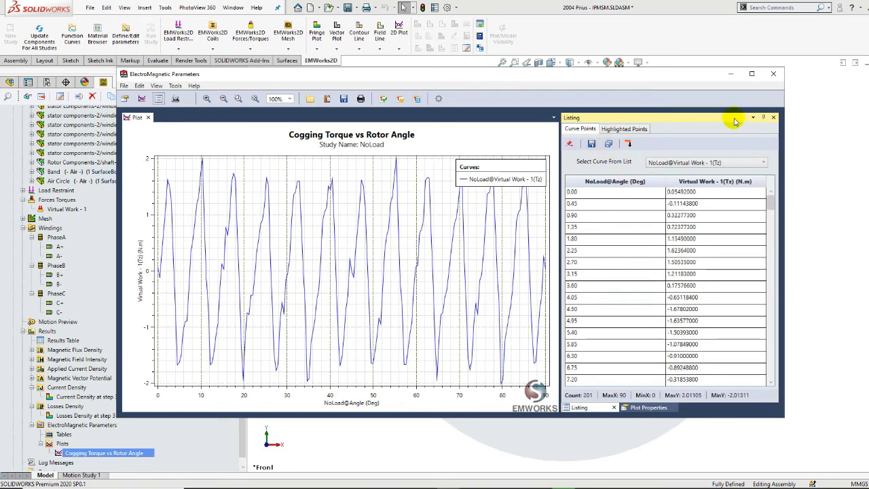
left_click(774, 75)
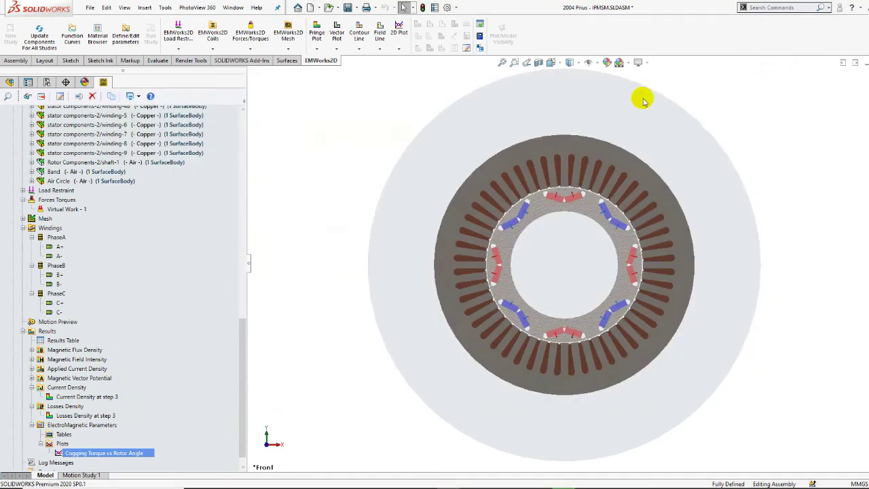
Step: Open the NoLoad study's results table and display the Induced Voltage (V) results for the three phases
double_click(71, 340)
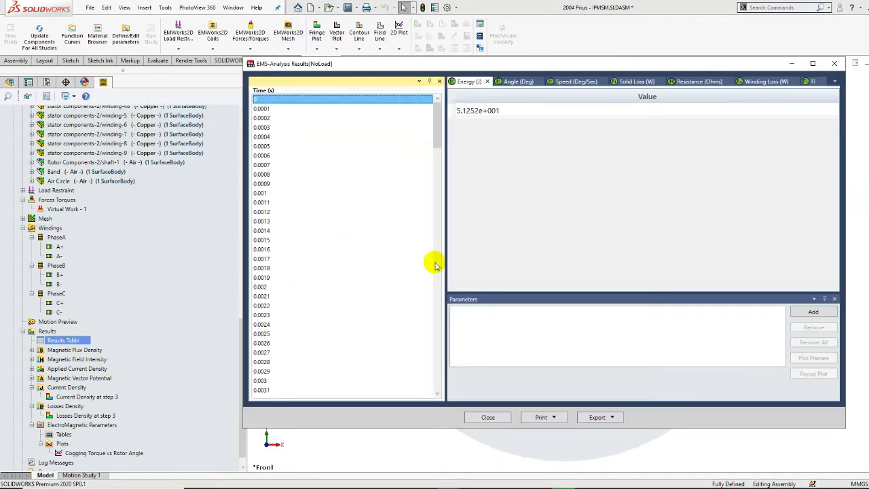
left_click(834, 83)
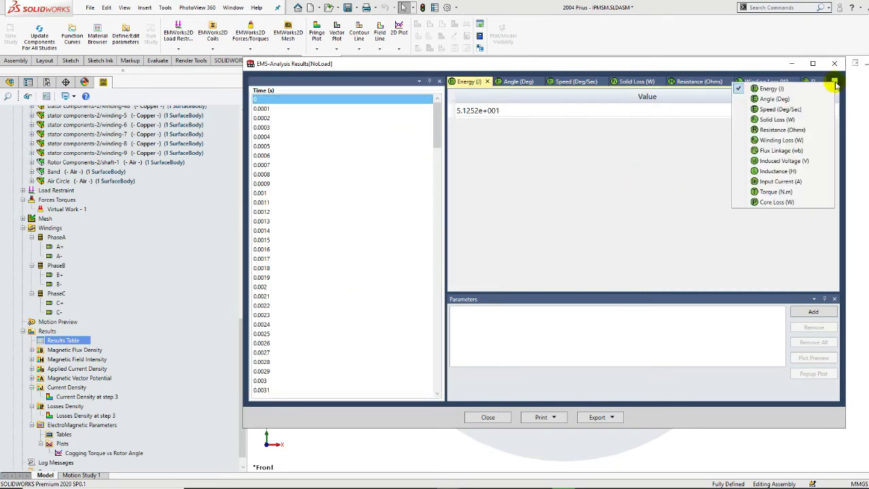
left_click(814, 161)
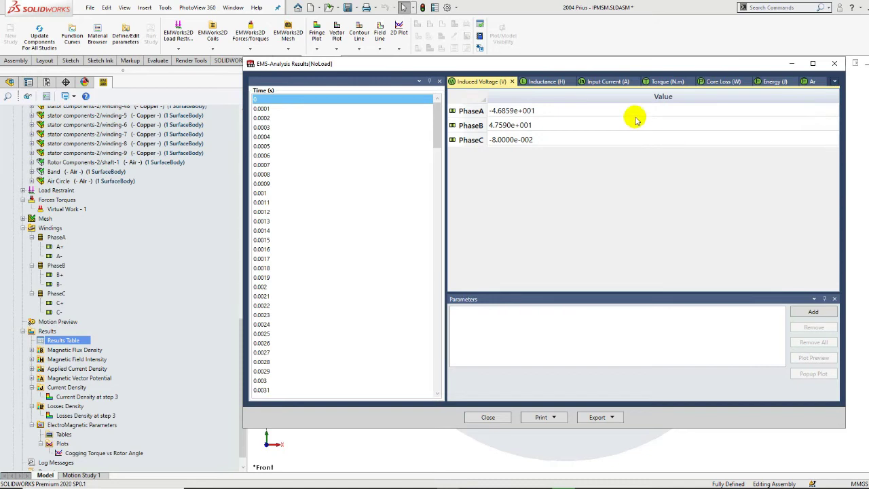
Step: Plot the induced voltage of PhaseA, PhaseB and PhaseC over time, examine the curves, and close the plot window
left_click(638, 142)
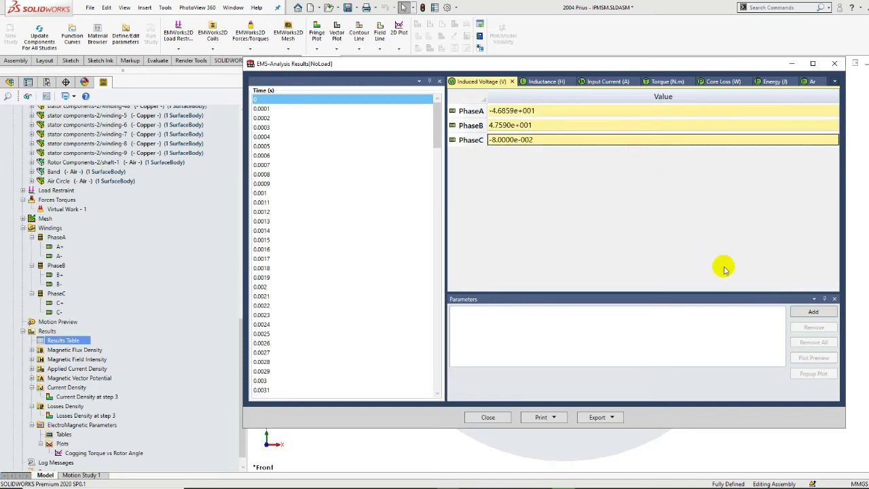
left_click(796, 312)
left_click(800, 374)
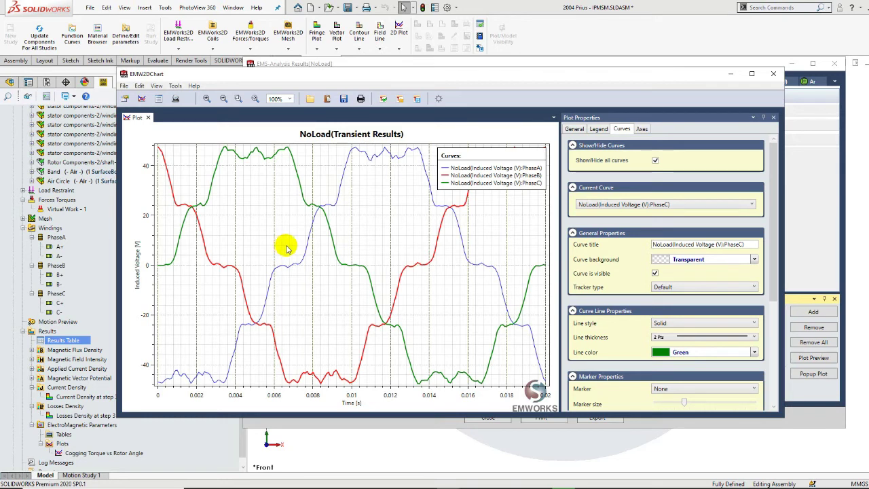
left_click(773, 73)
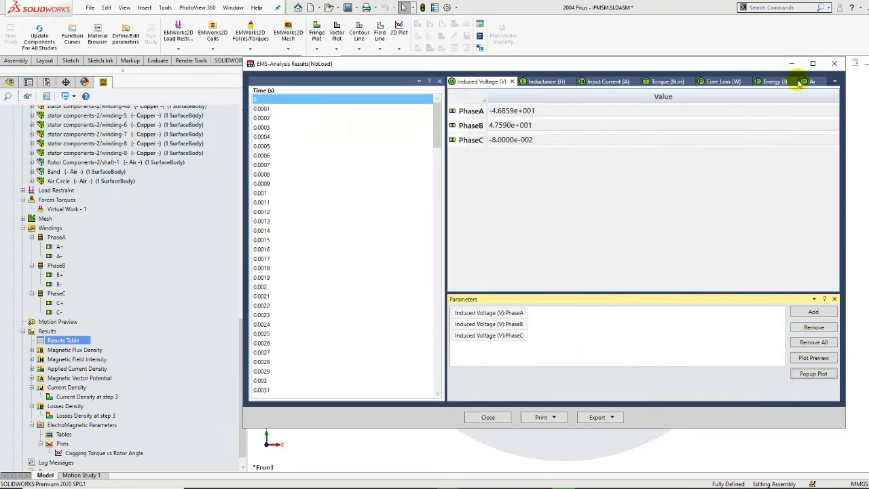
Step: Plot the Flux Linkage (wb) results of all three phases over time, examine the curves, and close the plot and results table
left_click(834, 82)
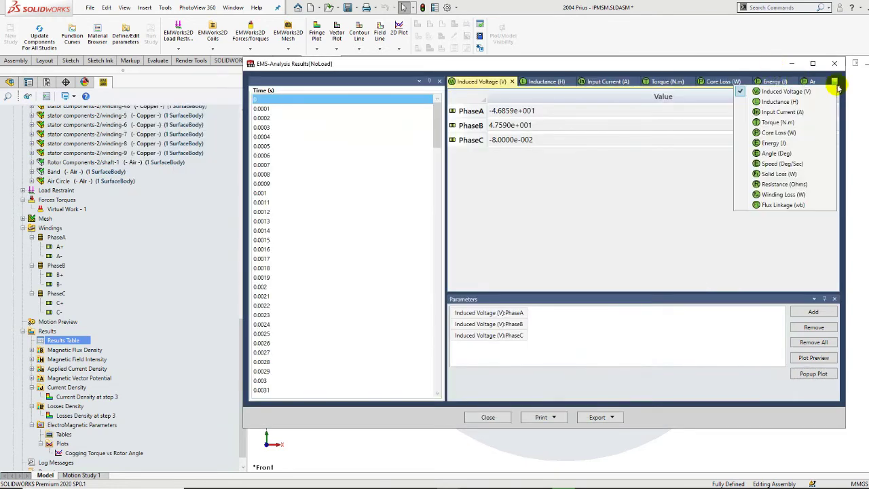
left_click(787, 204)
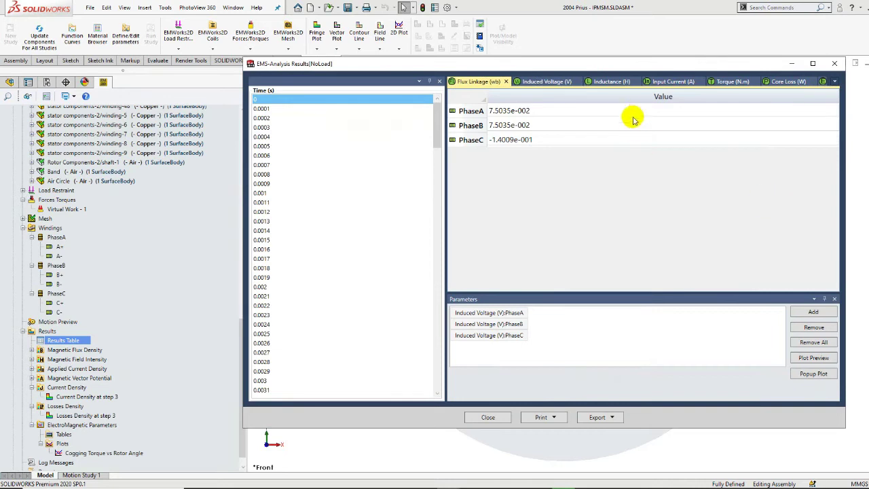
left_click_drag(631, 113, 633, 141)
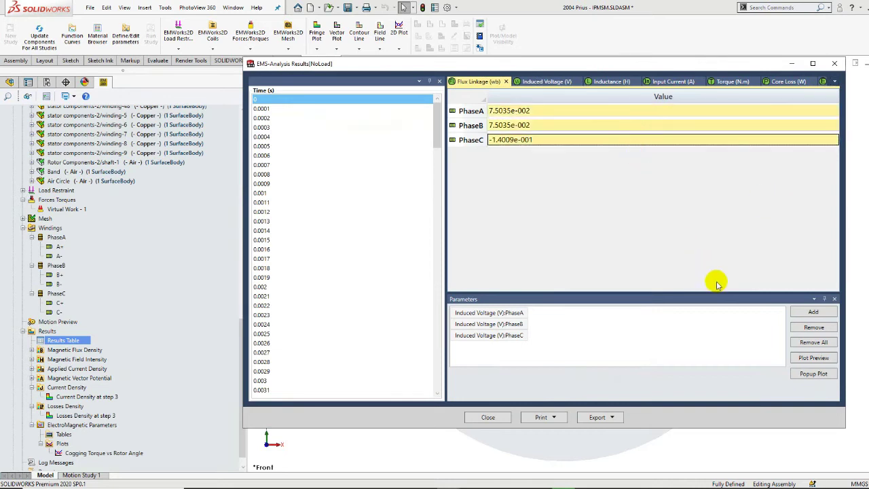
left_click(804, 314)
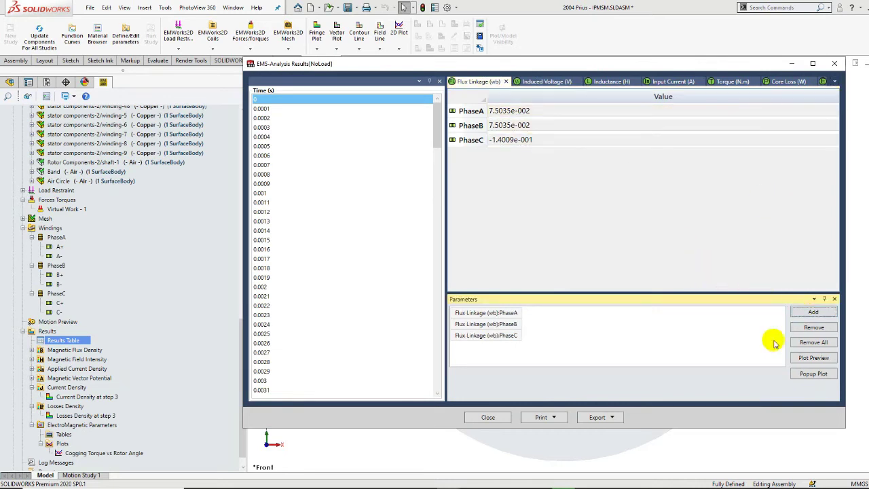
left_click(796, 374)
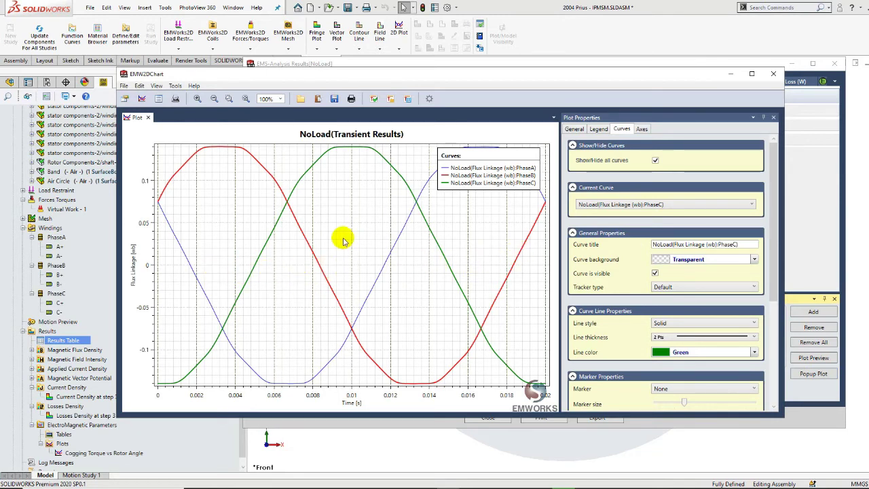
left_click(222, 150)
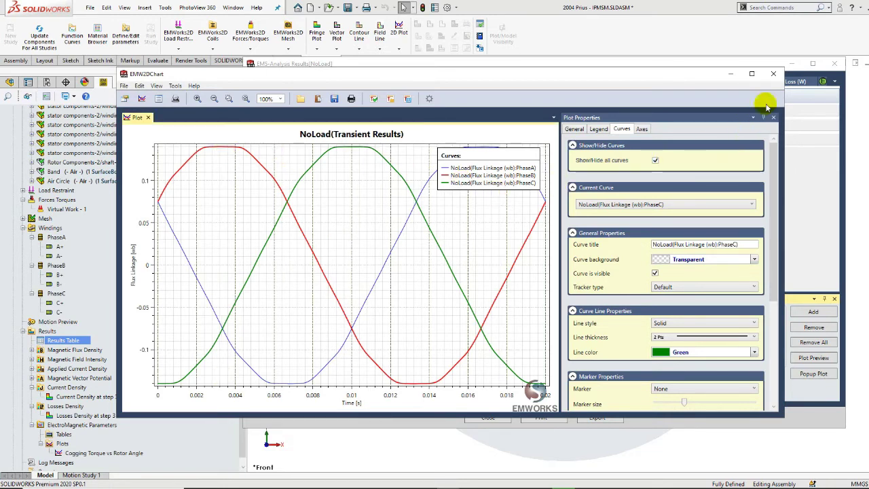
left_click(777, 77)
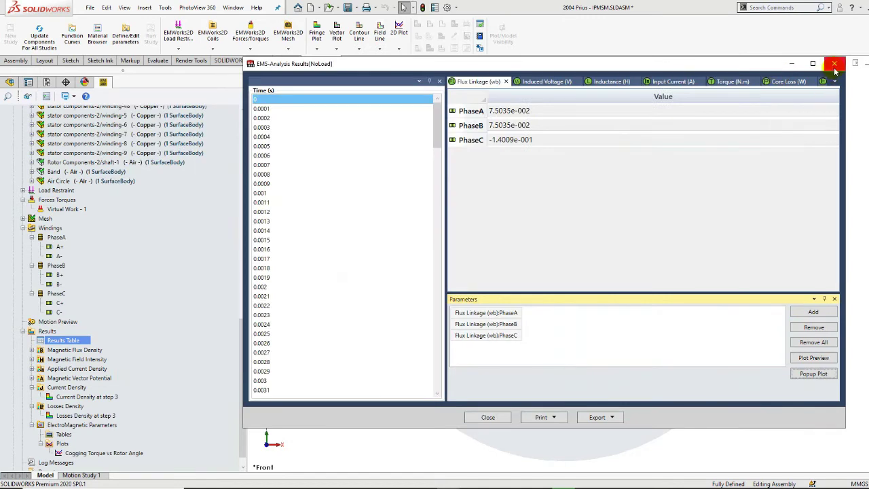
left_click(834, 64)
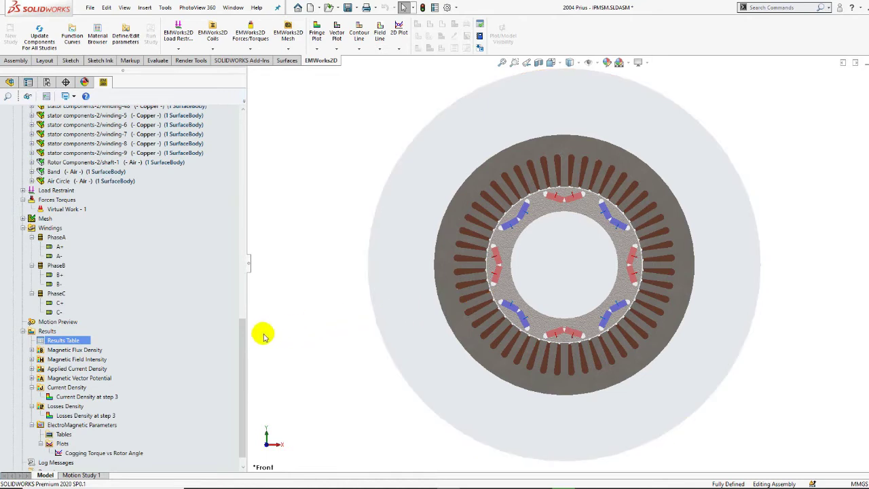
Step: Display the Magnetic Flux Density - 1 plot from the NoLoad study's results on the motor
left_click(109, 349)
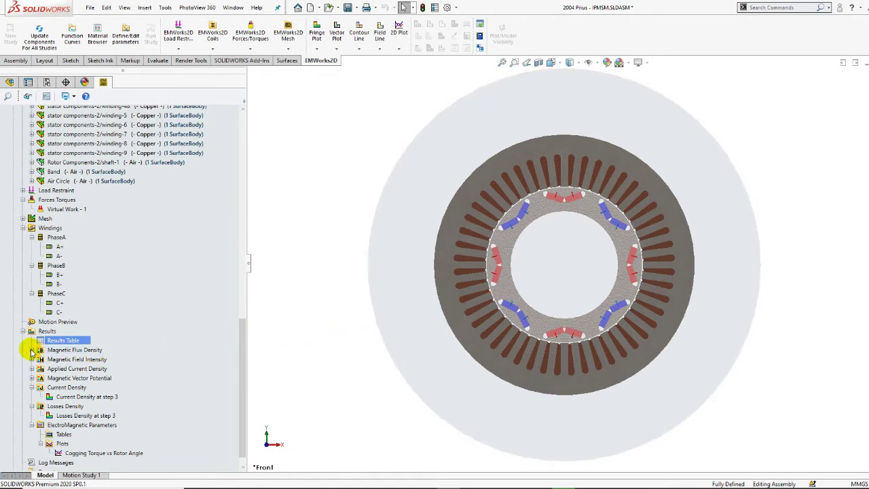
left_click(32, 350)
left_click(50, 360)
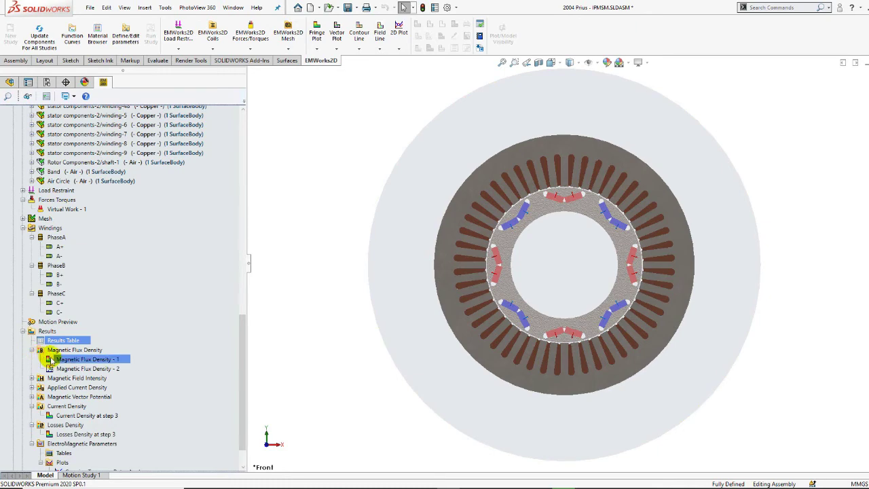
double_click(50, 360)
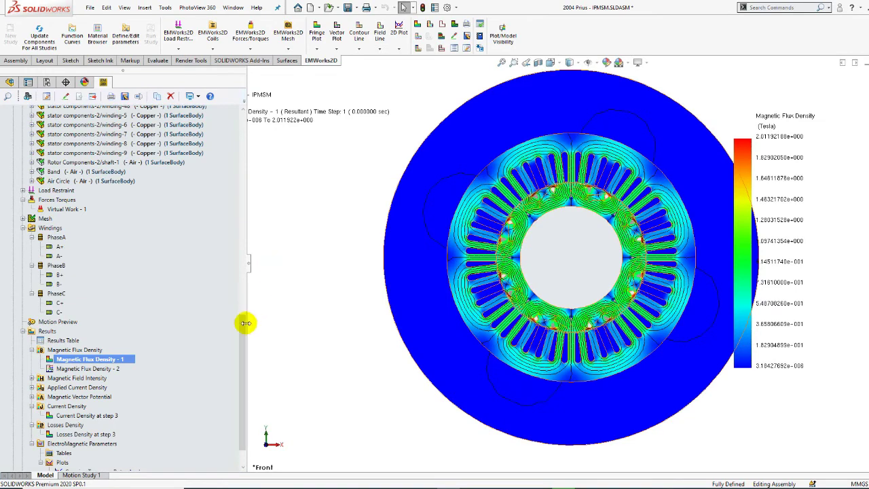
Step: Duplicate the NoLoad study within the 2004 Prius - IPMSM model and name the copy On Load
left_click_drag(243, 325, 251, 129)
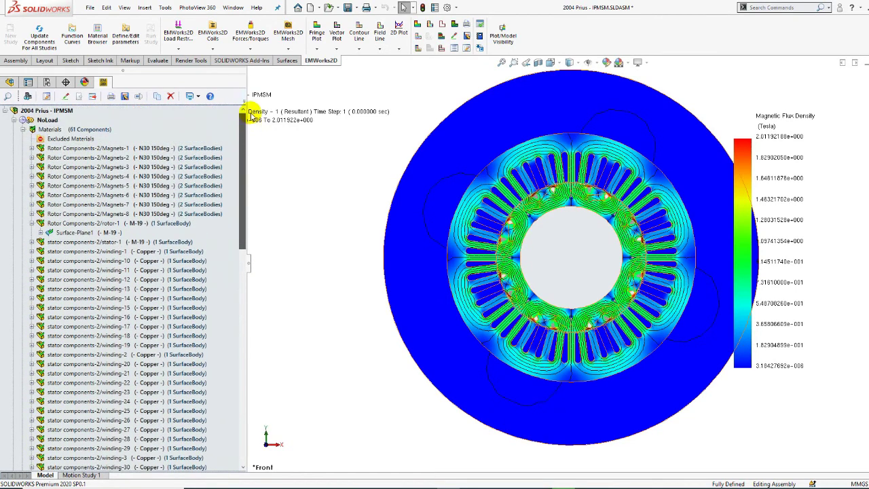
left_click(22, 129)
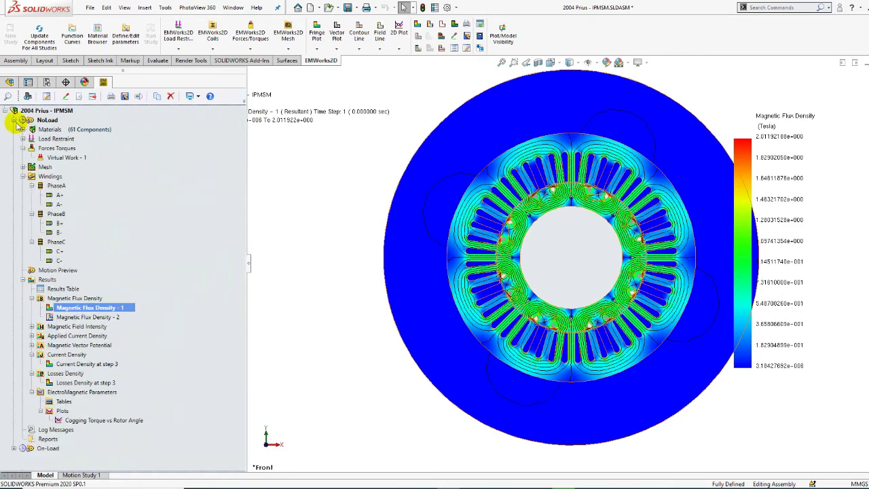
left_click(14, 121)
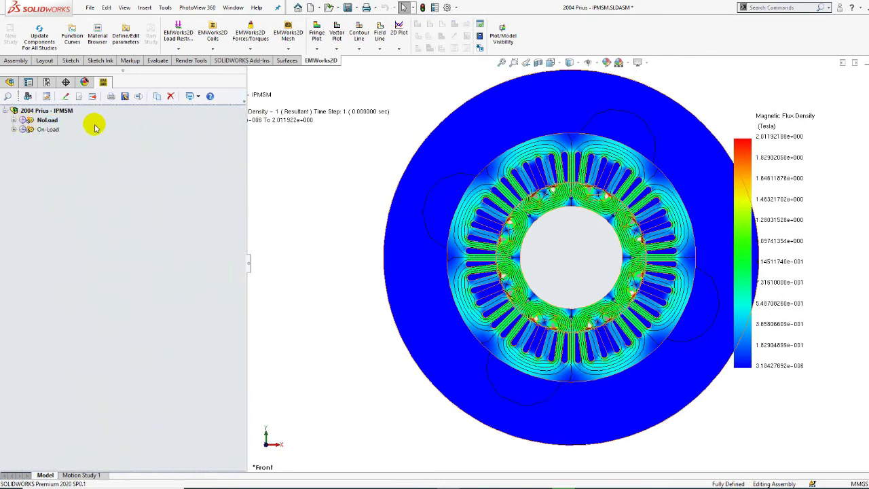
left_click(51, 121)
left_click(55, 123)
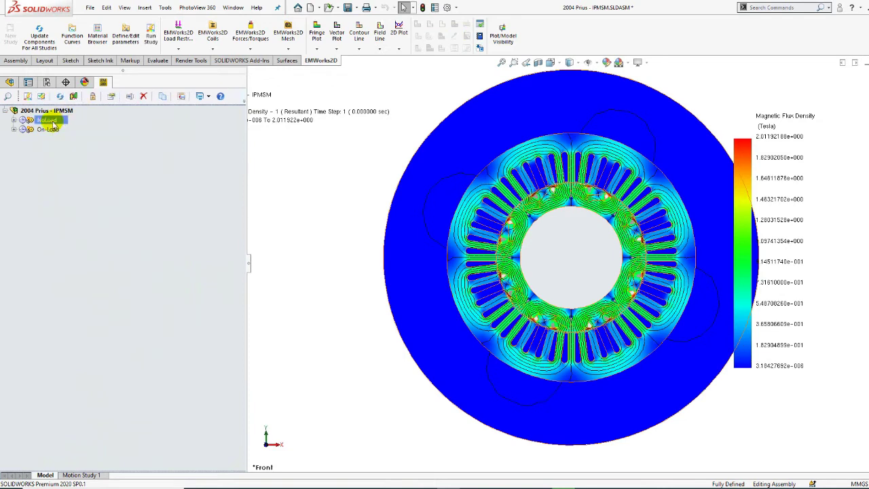
left_click_drag(53, 123, 59, 114)
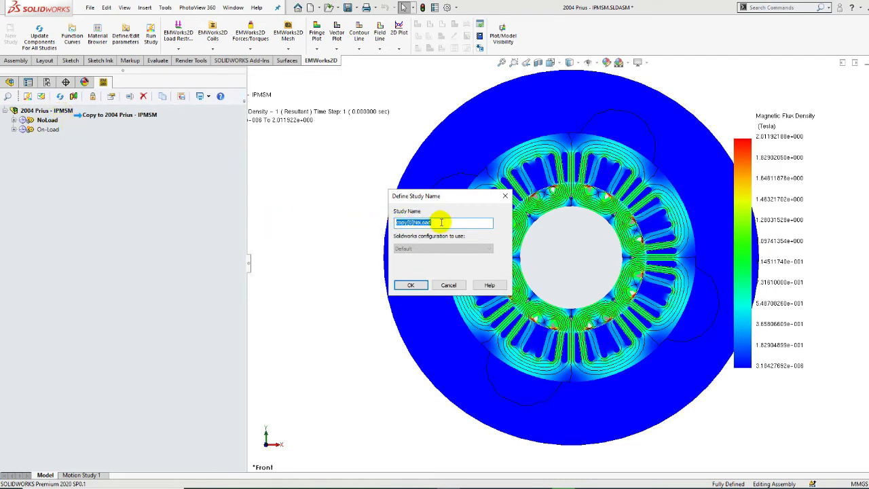
type("On")
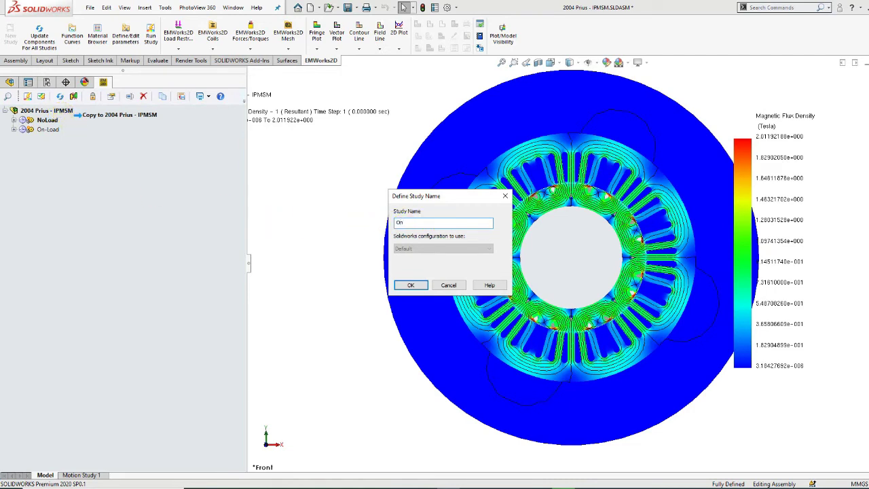
type(" Load")
left_click(411, 285)
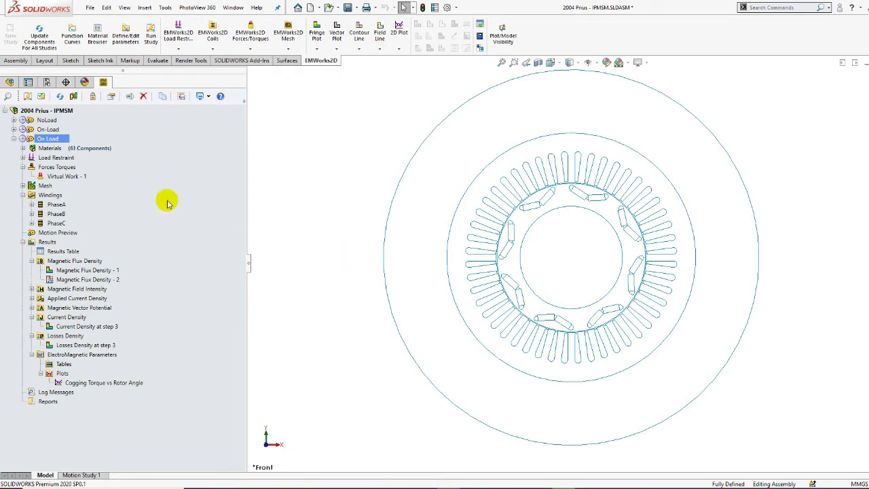
Step: Open the PhaseA winding definition in the existing On-Load study and inspect its coil type, sinusoidal current source and pulse delay time
left_click(13, 139)
left_click(27, 129)
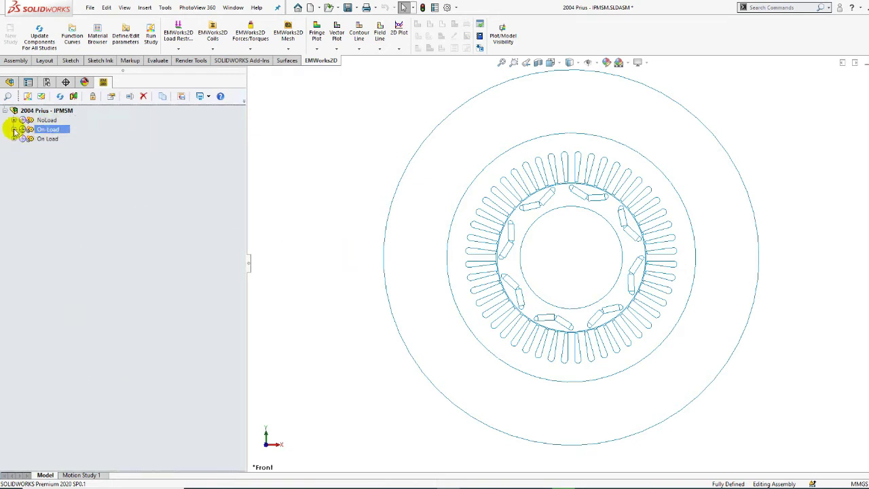
left_click(14, 129)
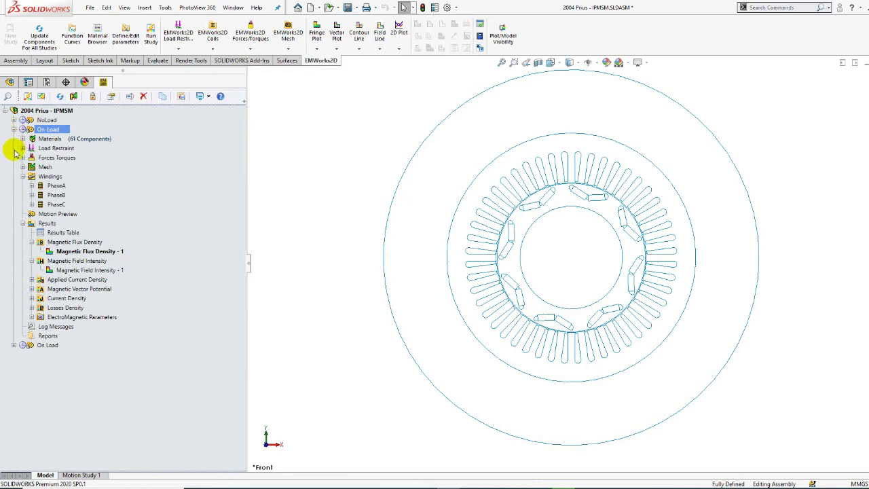
left_click(47, 187)
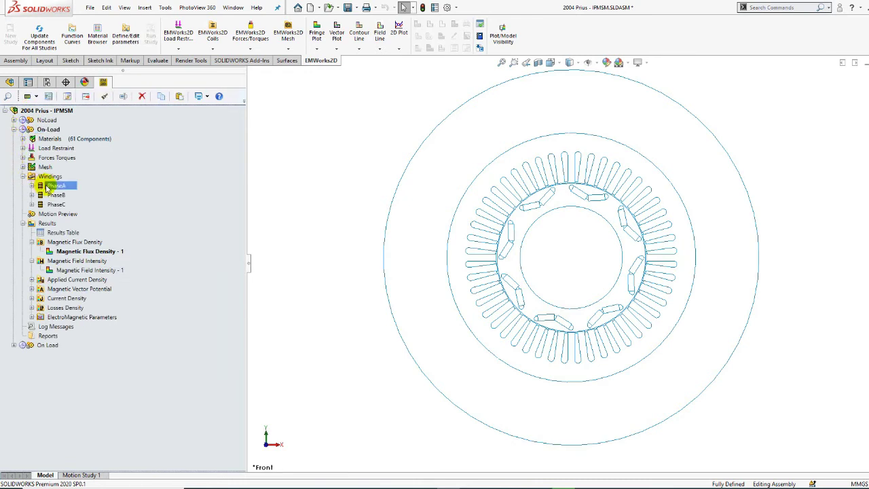
left_click(67, 97)
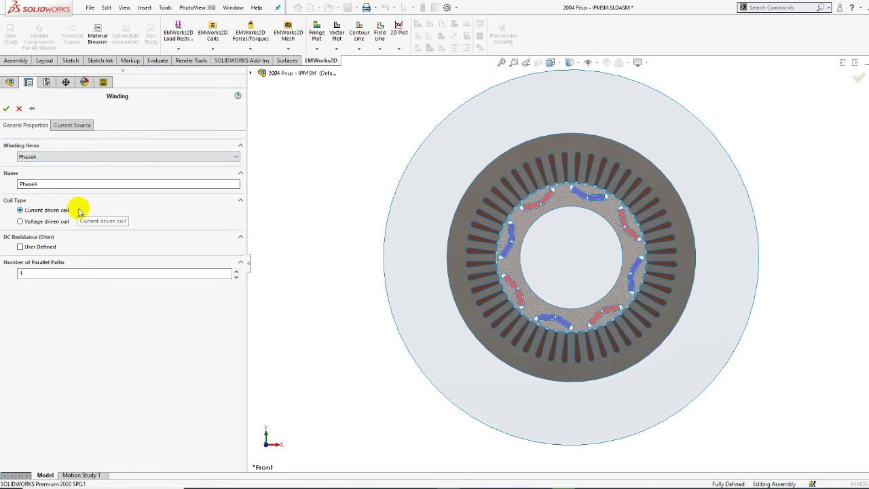
left_click(76, 127)
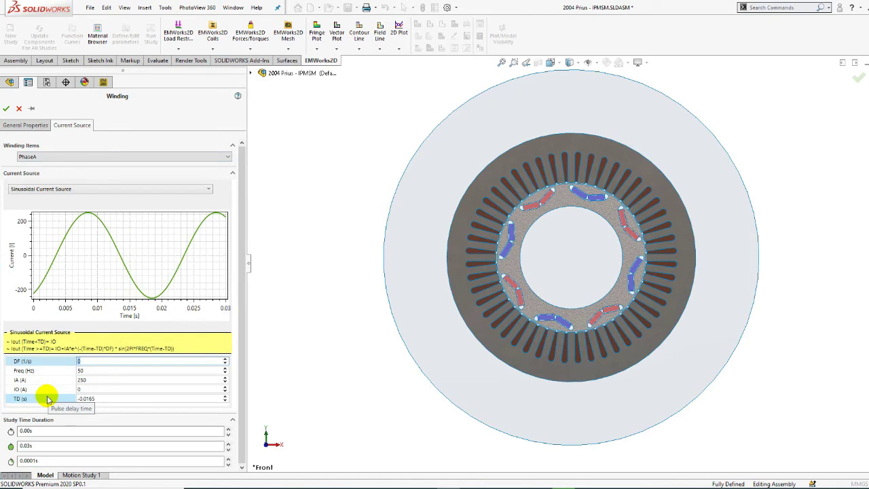
left_click(108, 398)
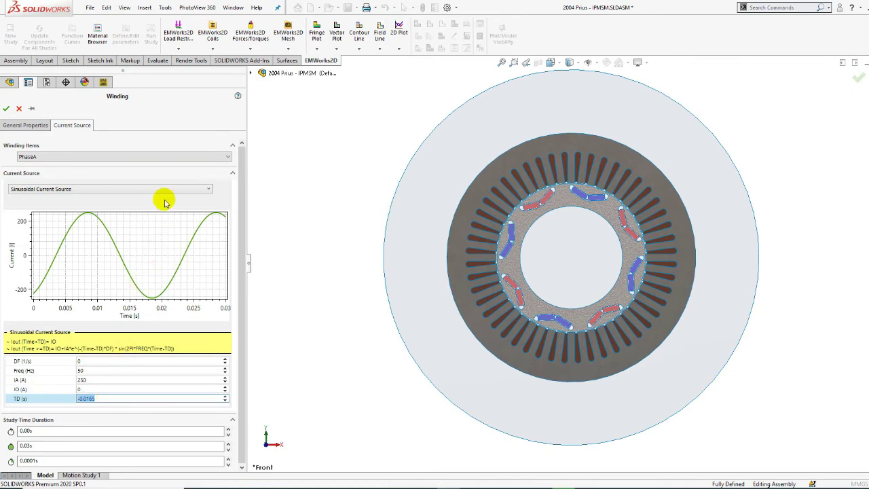
Step: Inspect the sinusoidal current source settings of PhaseB and PhaseC, and leave the winding definition without changes
left_click(173, 157)
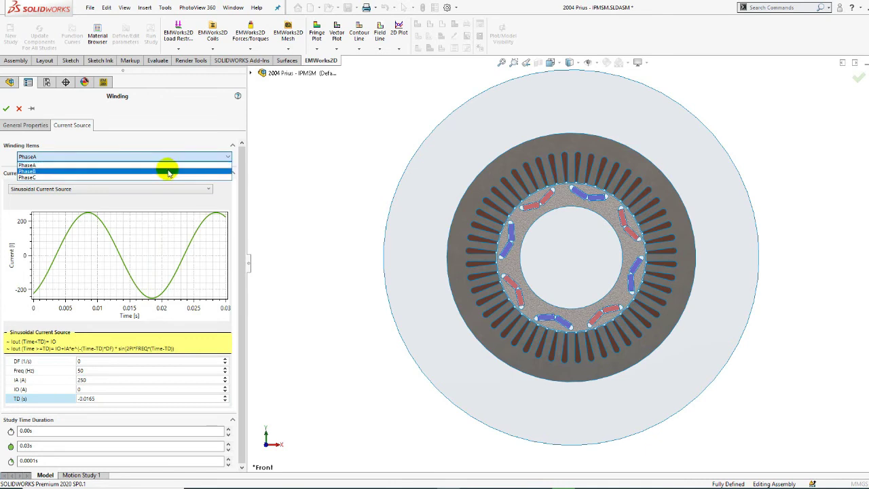
left_click(169, 171)
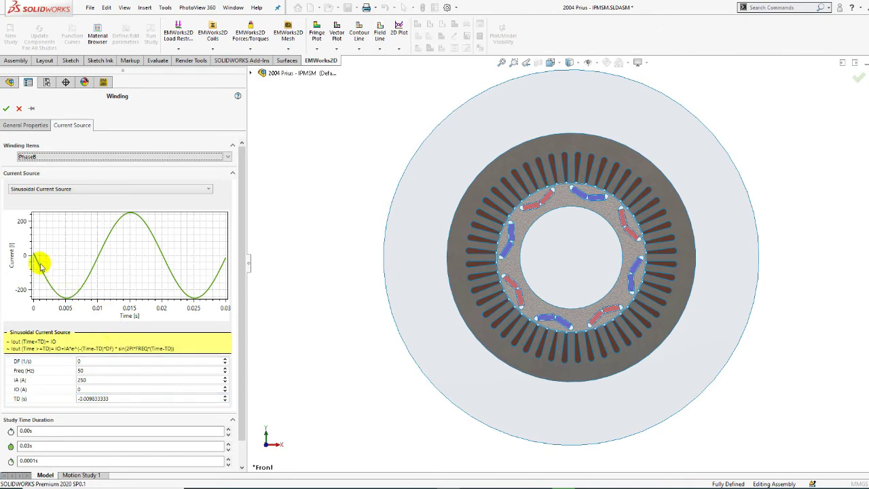
left_click(135, 156)
left_click(129, 178)
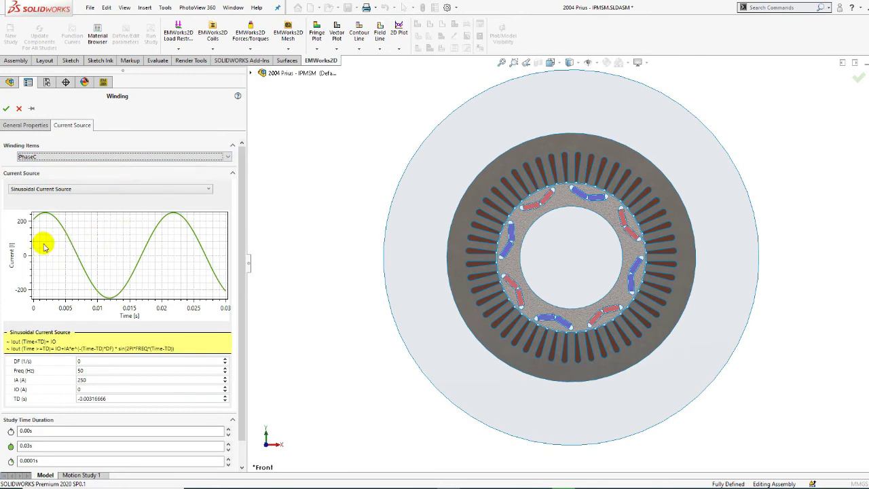
left_click(144, 398)
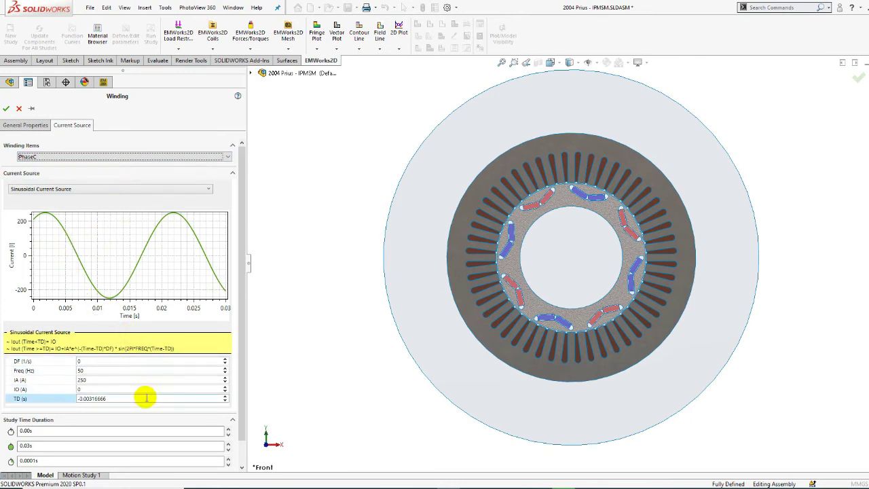
left_click(19, 109)
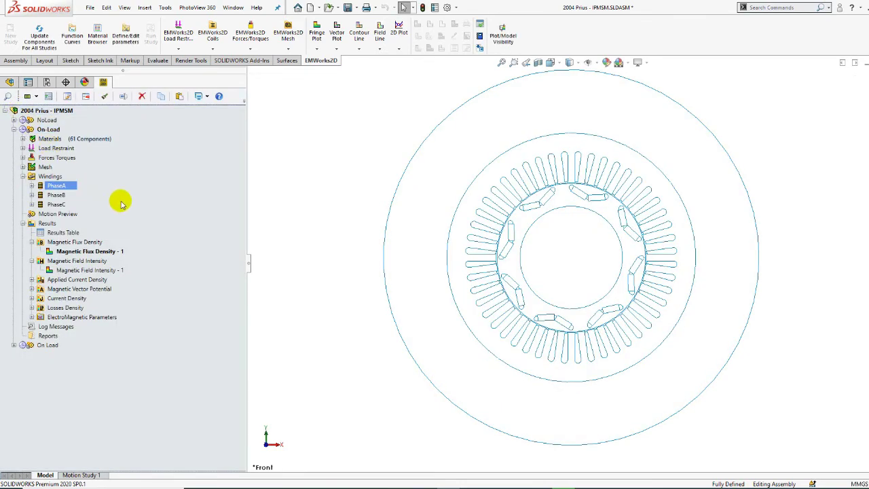
Step: Plot the input currents of PhaseA, PhaseB and PhaseC over time from the On-Load study's results table and review the curves
left_click(49, 223)
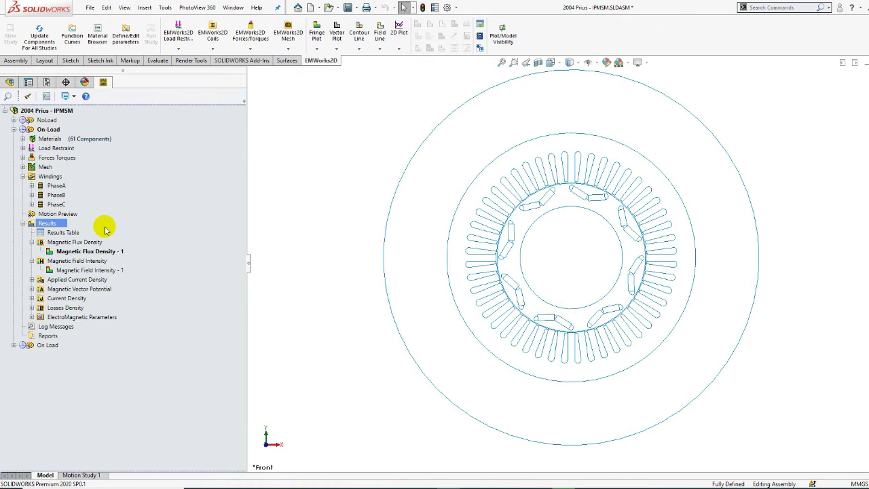
double_click(74, 233)
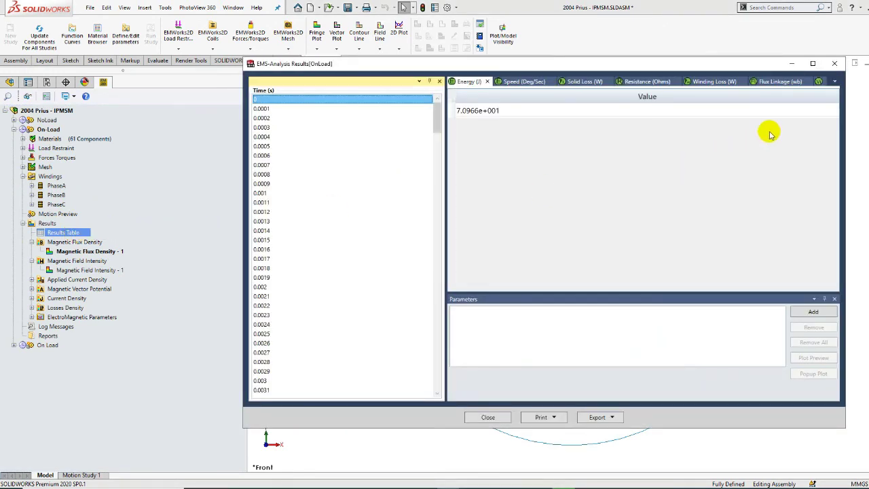
left_click(834, 81)
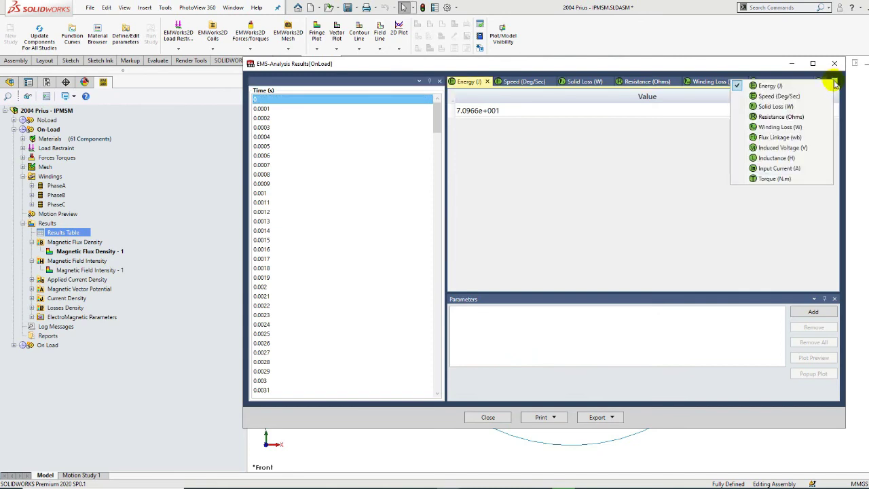
left_click(822, 167)
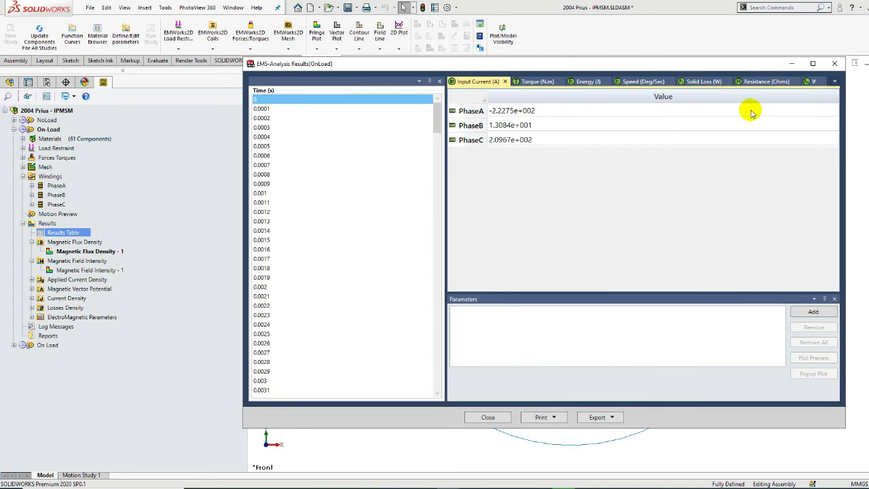
left_click_drag(747, 110, 750, 140)
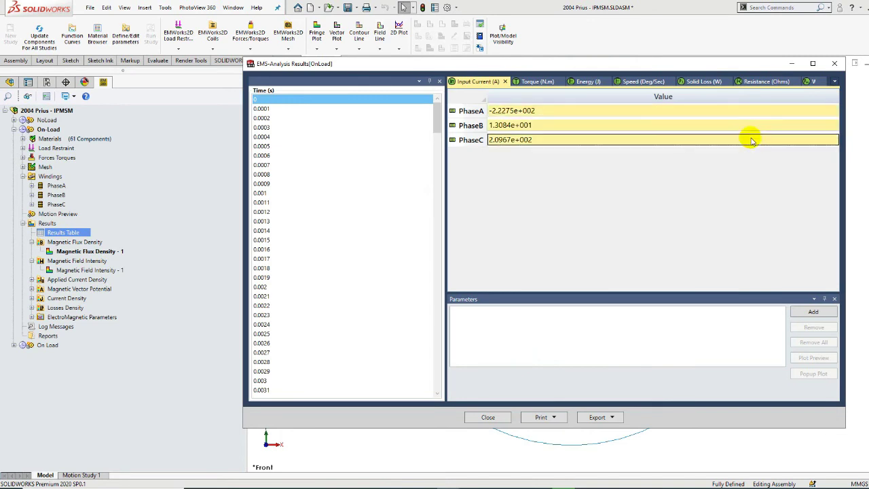
left_click(811, 311)
left_click(799, 376)
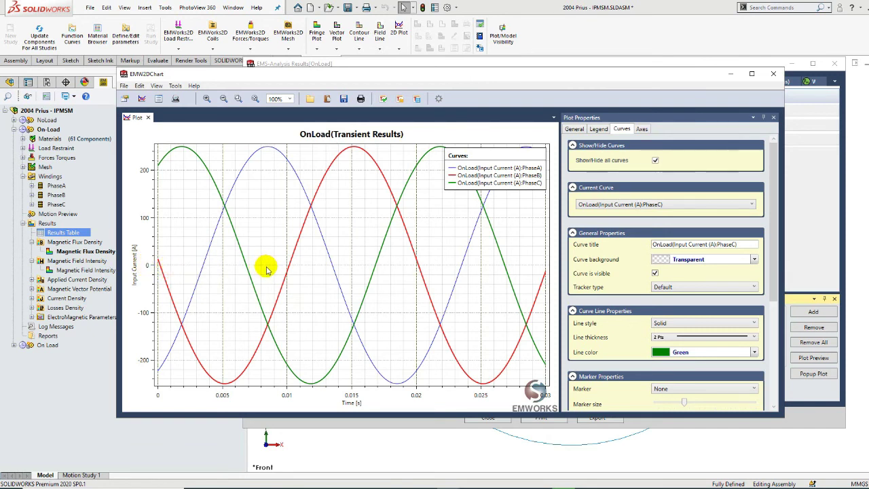
left_click(769, 73)
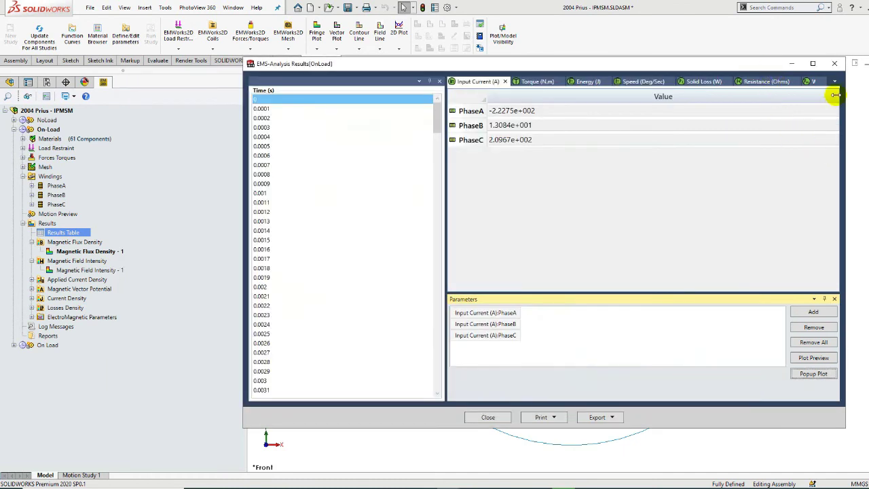
Step: Plot the Virtual Work - 1 torque Tz over time from the On-Load results, inspect its ripple, and close the results
left_click(834, 81)
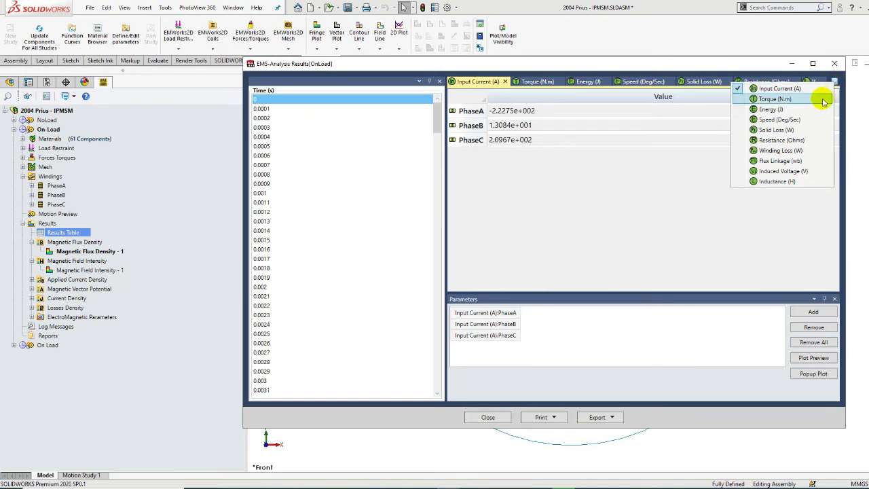
left_click(822, 99)
left_click(781, 111)
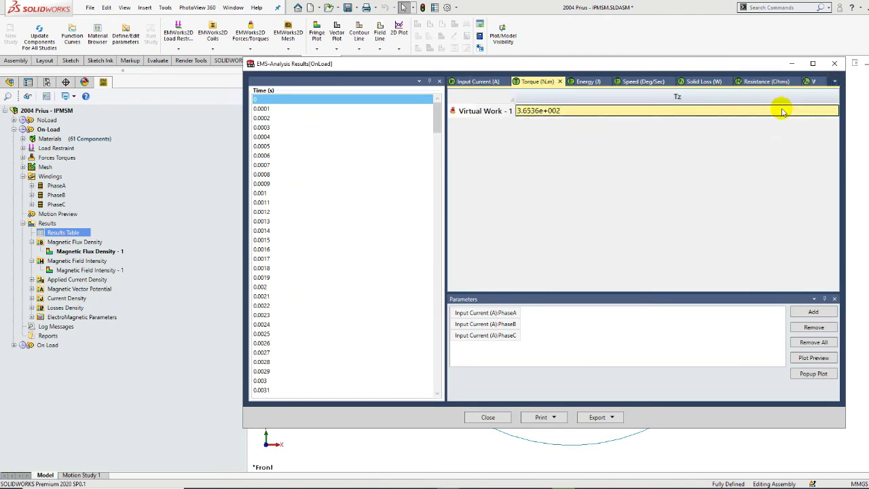
left_click(795, 315)
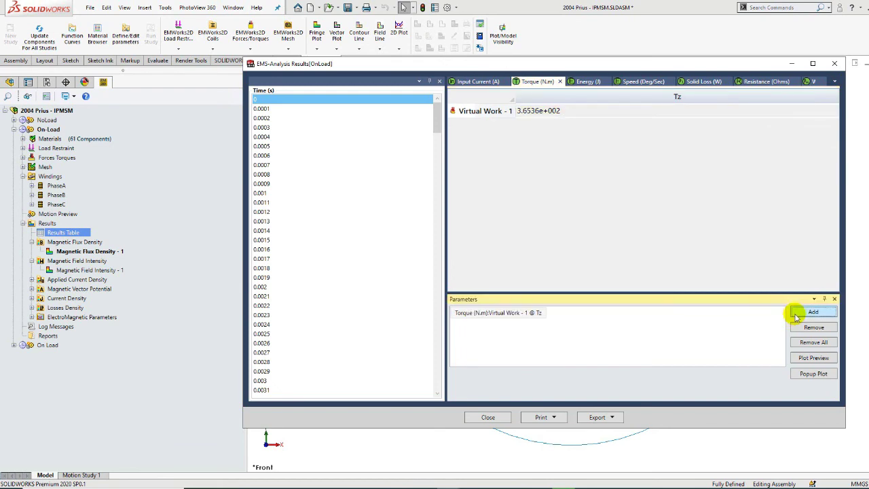
left_click(794, 374)
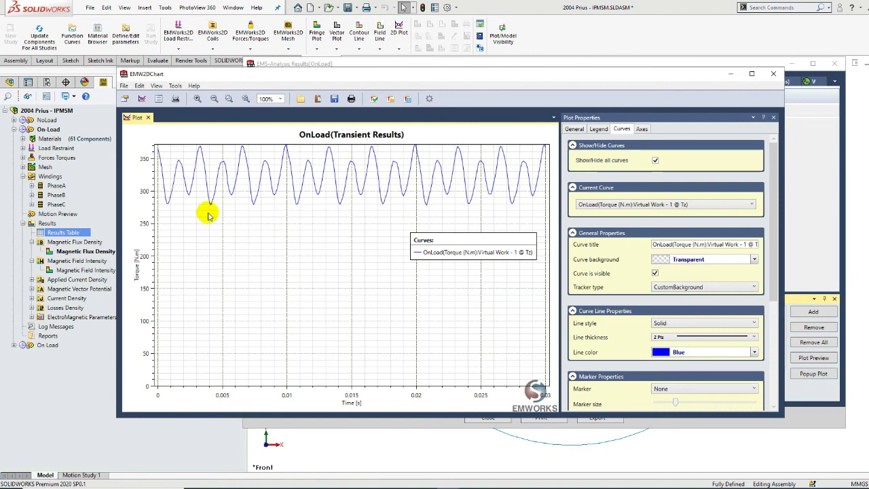
left_click(200, 150)
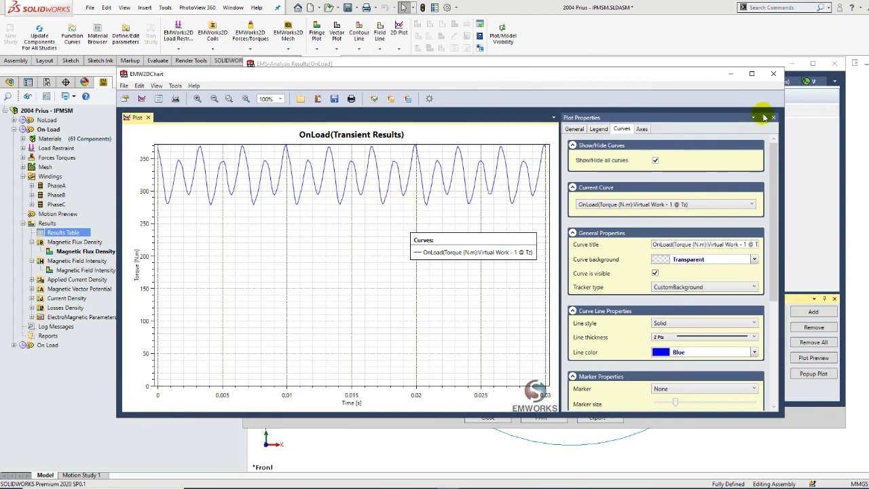
left_click(775, 80)
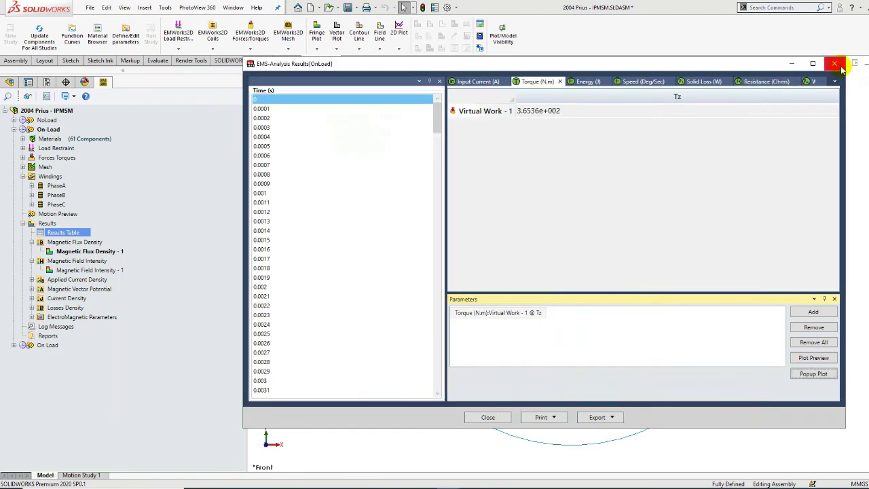
left_click(834, 63)
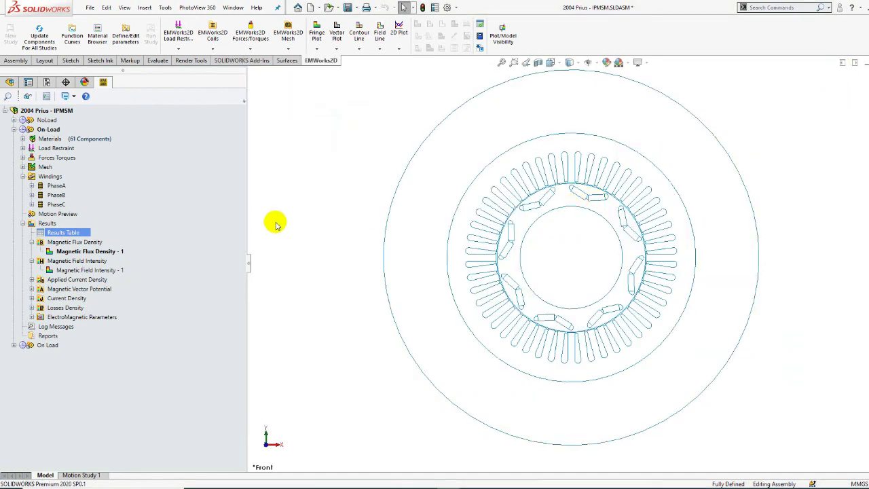
Step: Display the On-Load study's Magnetic Flux Density - 1 plot on the motor, examine its definition and field distribution, and hide the plot
left_click(114, 253)
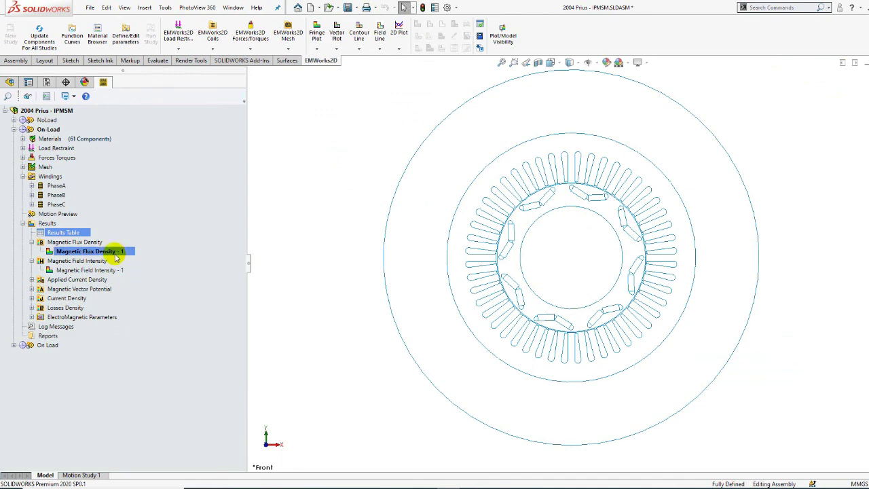
double_click(116, 254)
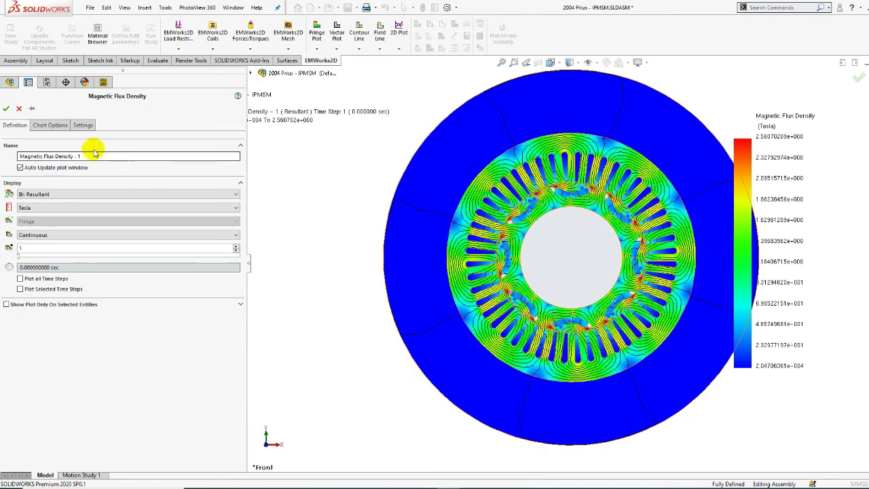
left_click(18, 108)
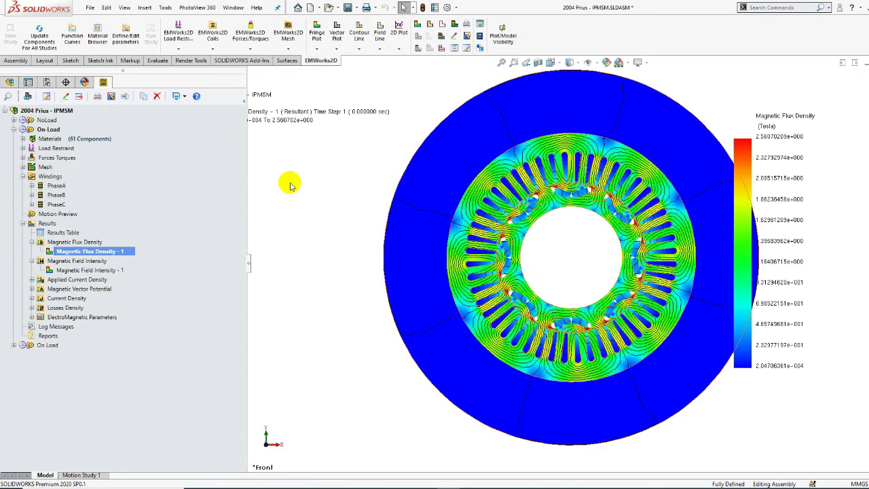
right_click(124, 256)
left_click(136, 249)
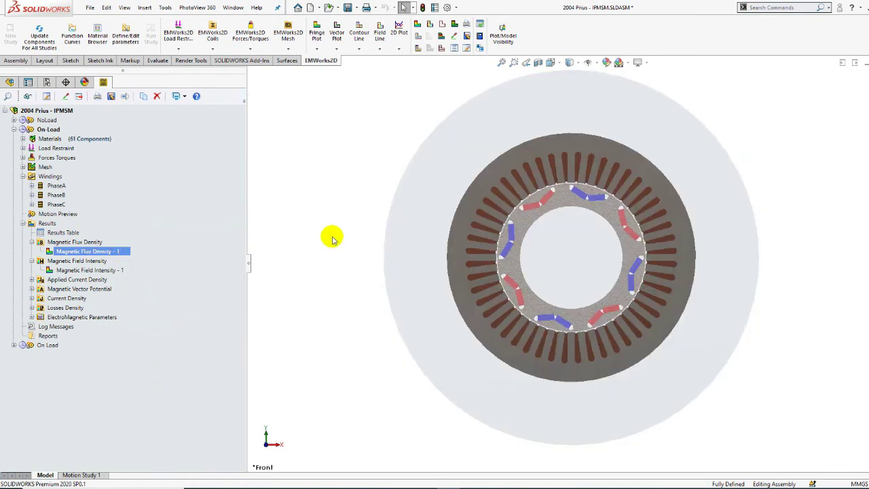